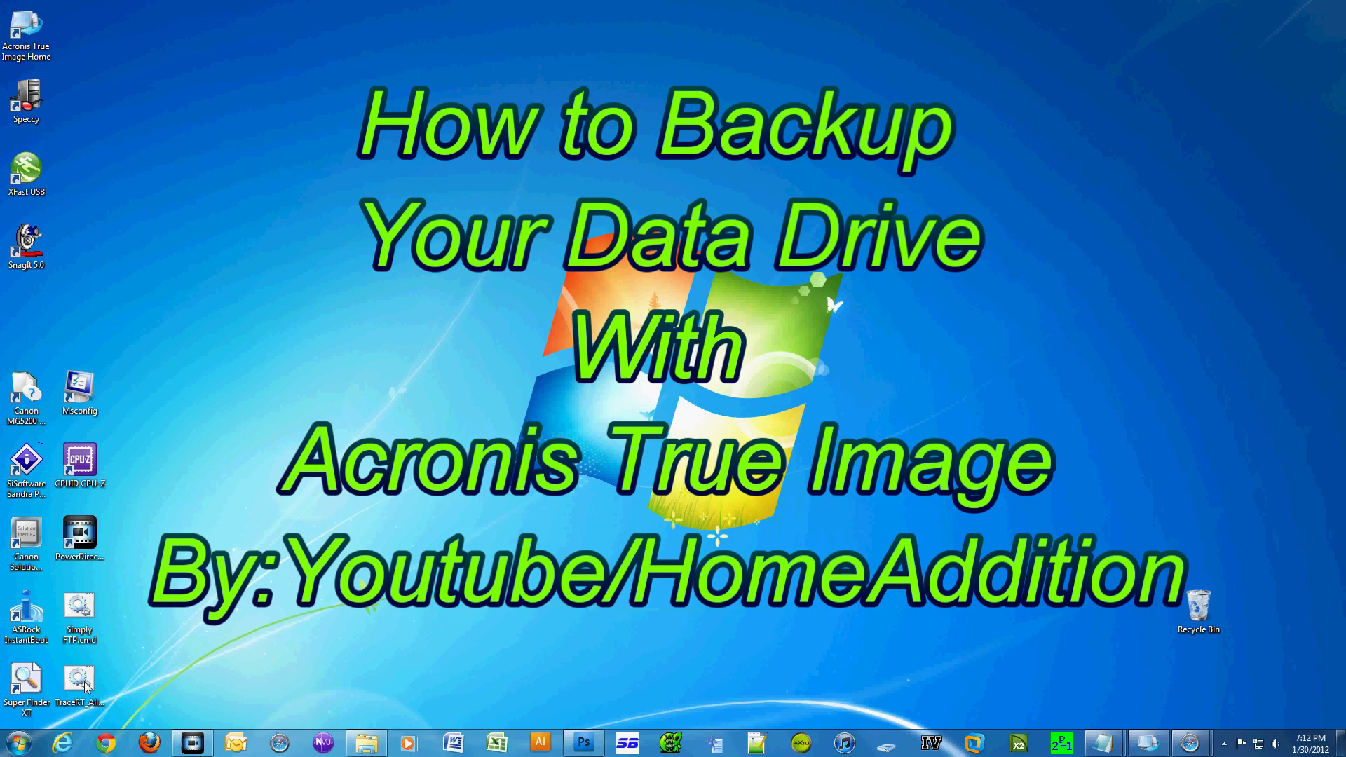
# In Internet Explorer, search Google for 'hard drive internals' and show the image results
pyautogui.click(62, 742)
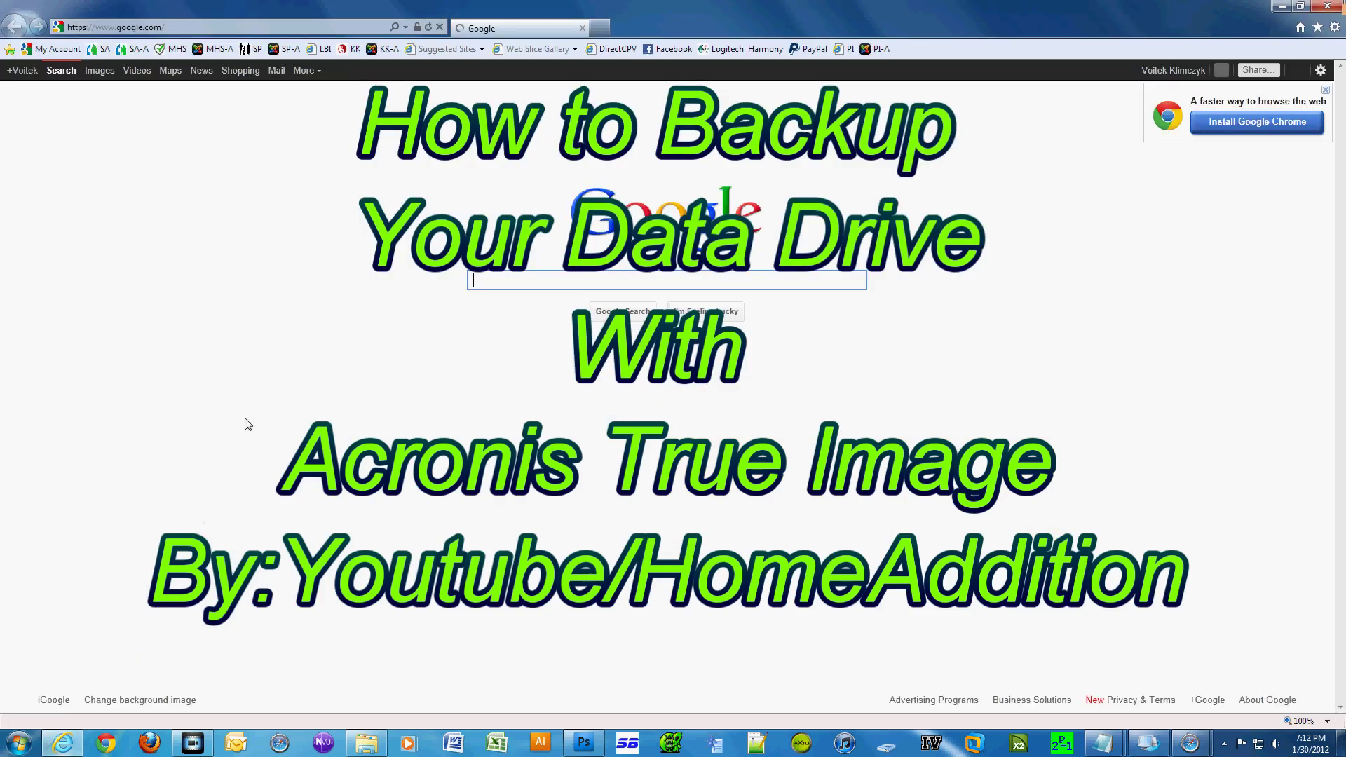
pyautogui.write('hard drive internals')
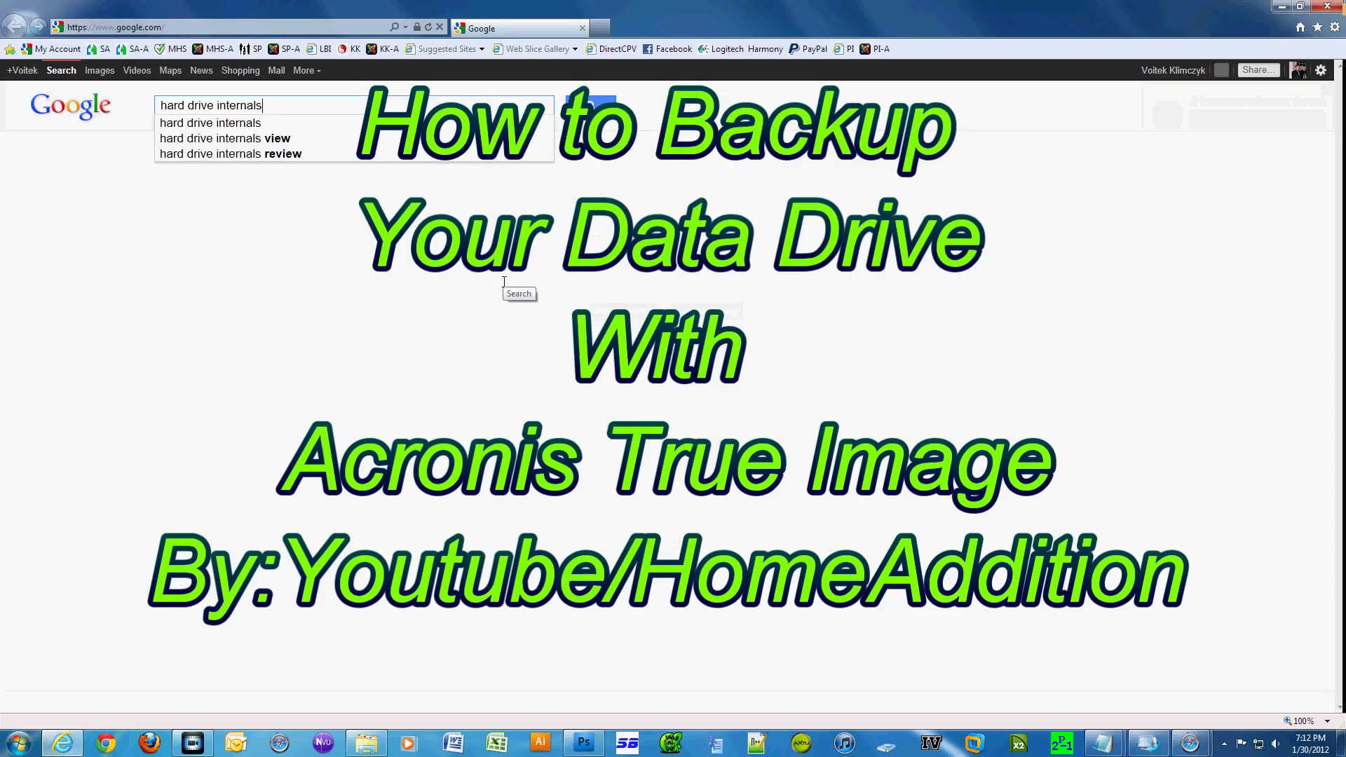
pyautogui.press('Return')
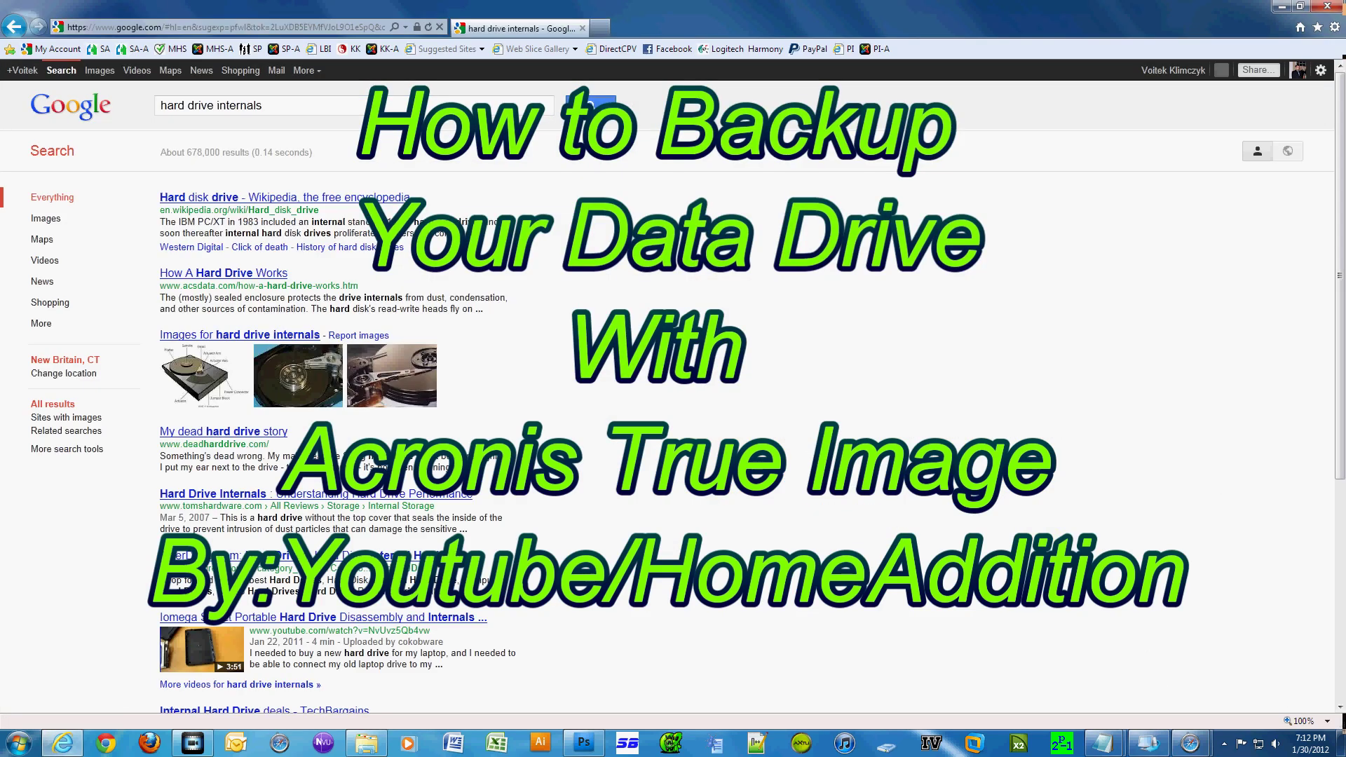
pyautogui.click(99, 70)
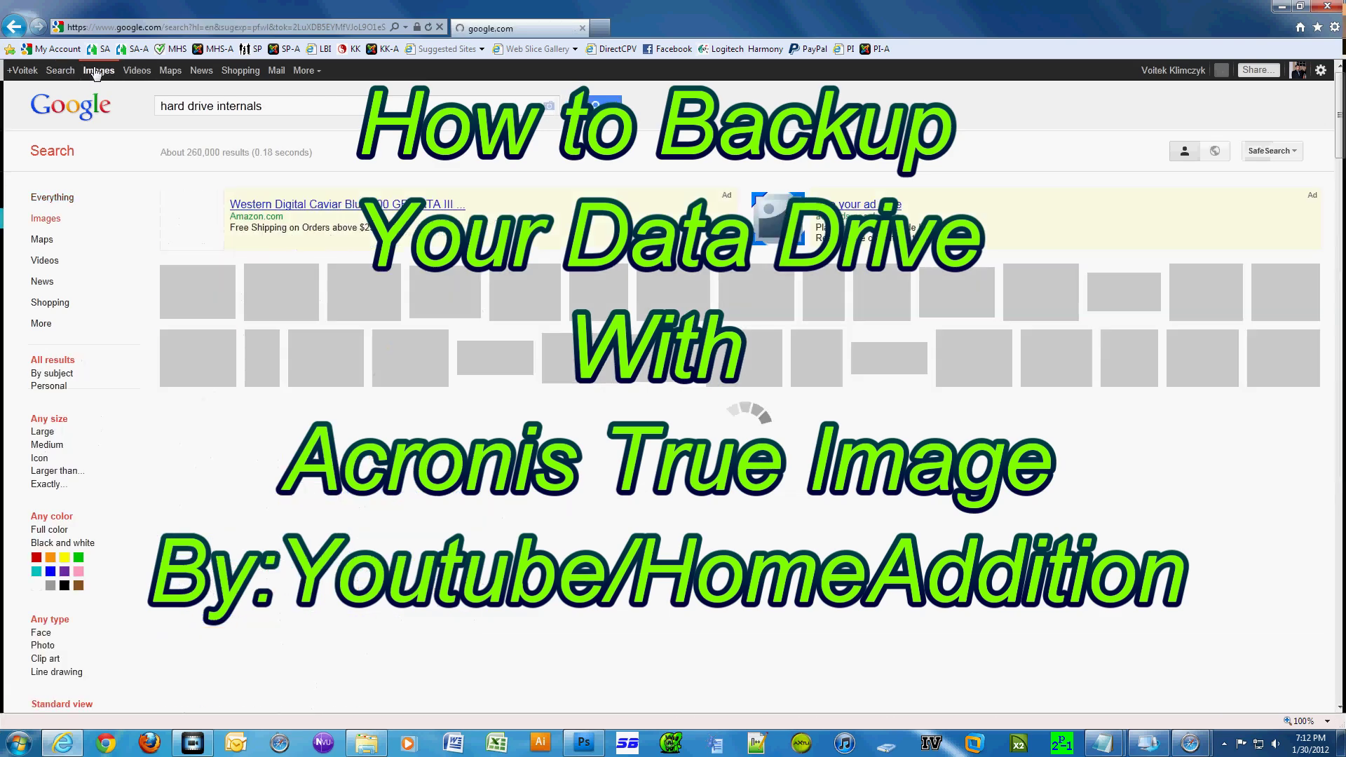
# Scroll down through several pages of the hard drive image results
pyautogui.scroll(-3, 296, 227)
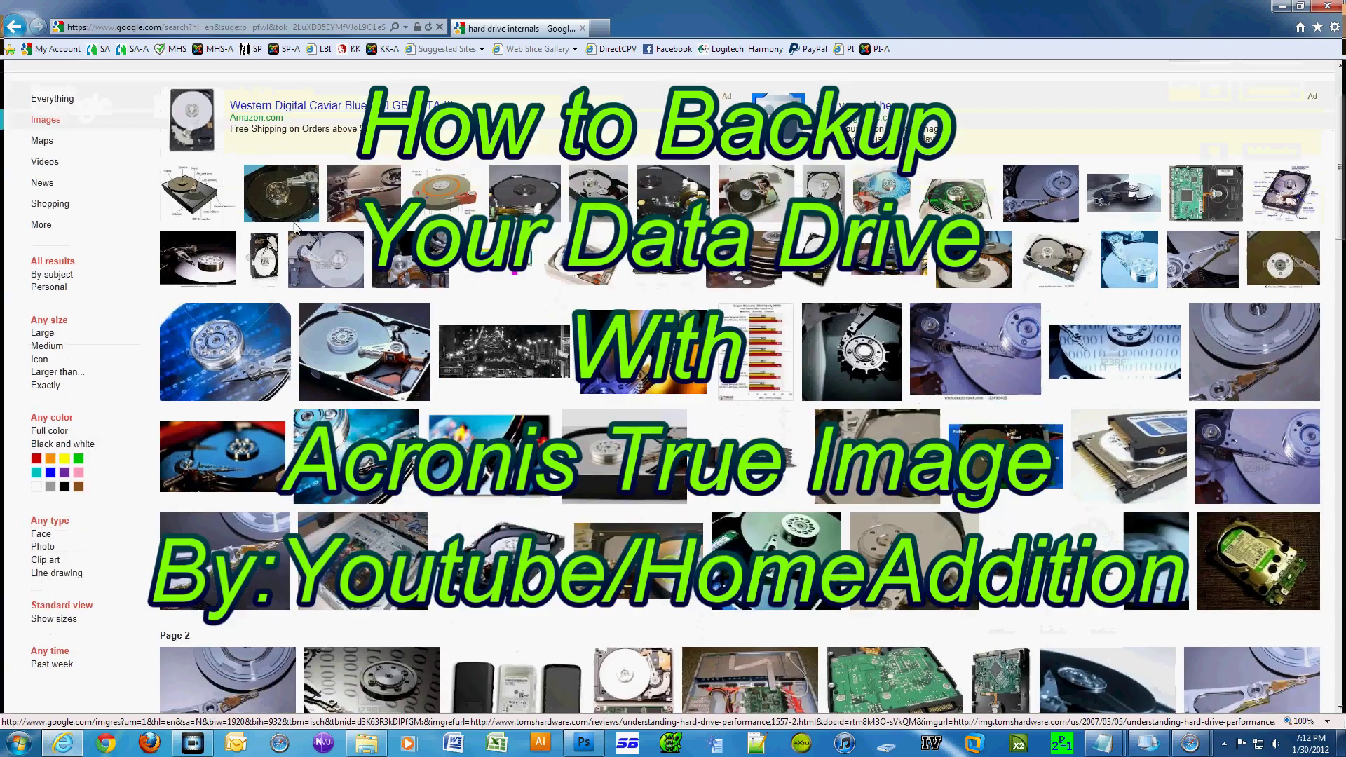
pyautogui.scroll(-7, 296, 227)
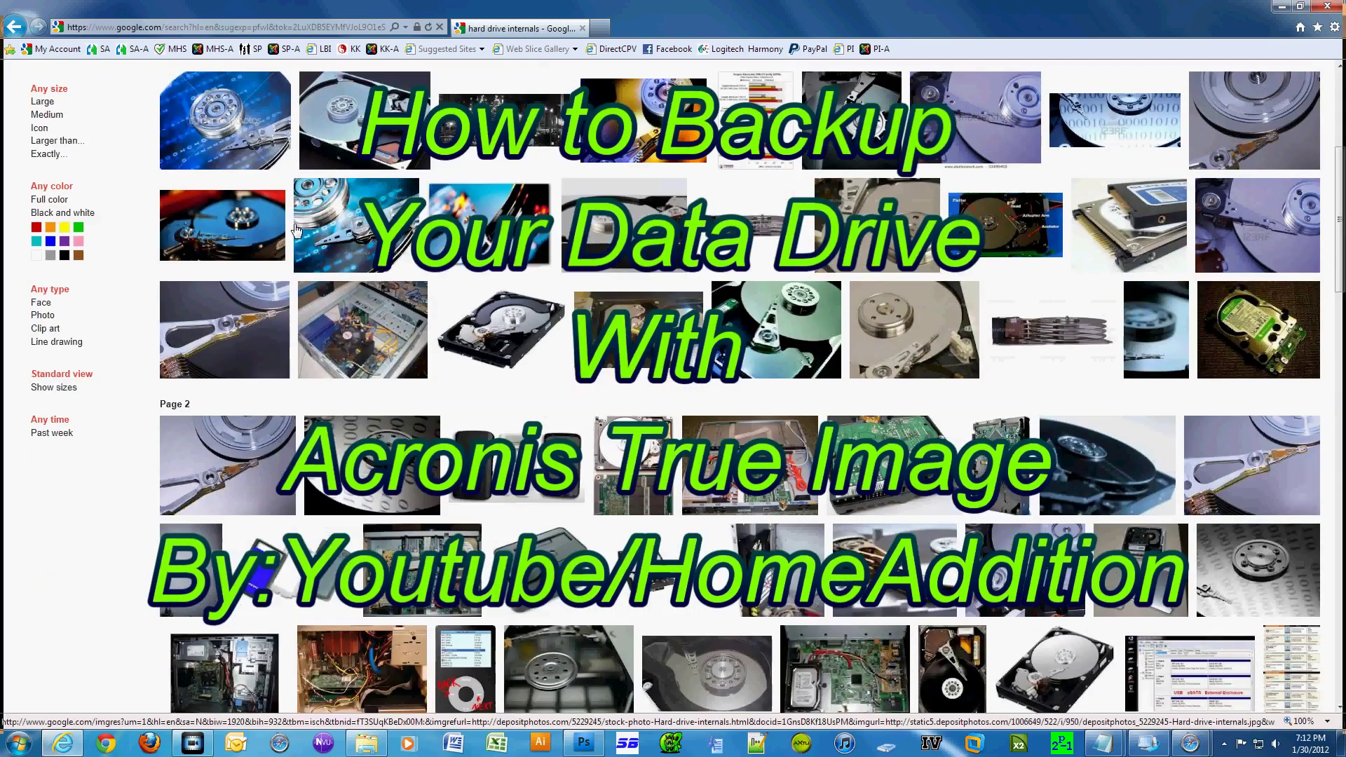
pyautogui.scroll(-10, 294, 229)
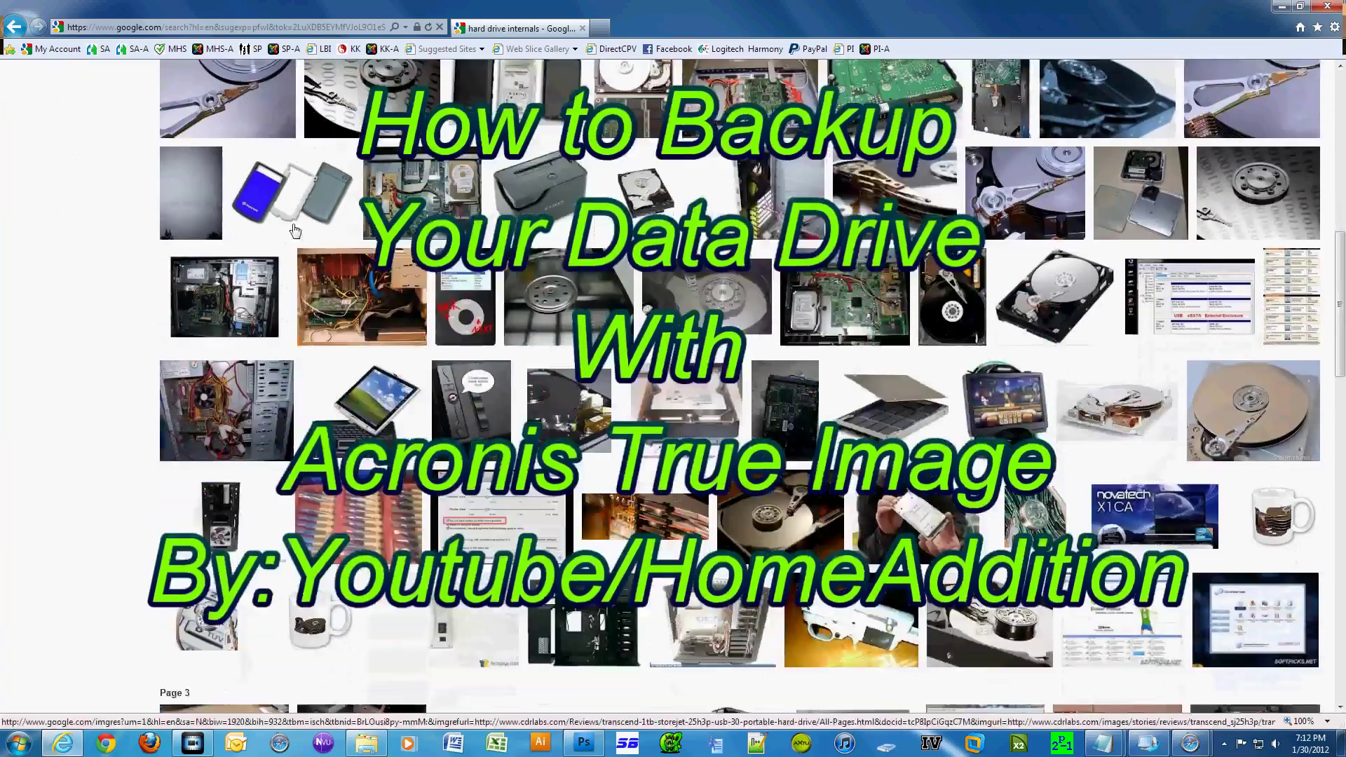
pyautogui.scroll(-10, 295, 229)
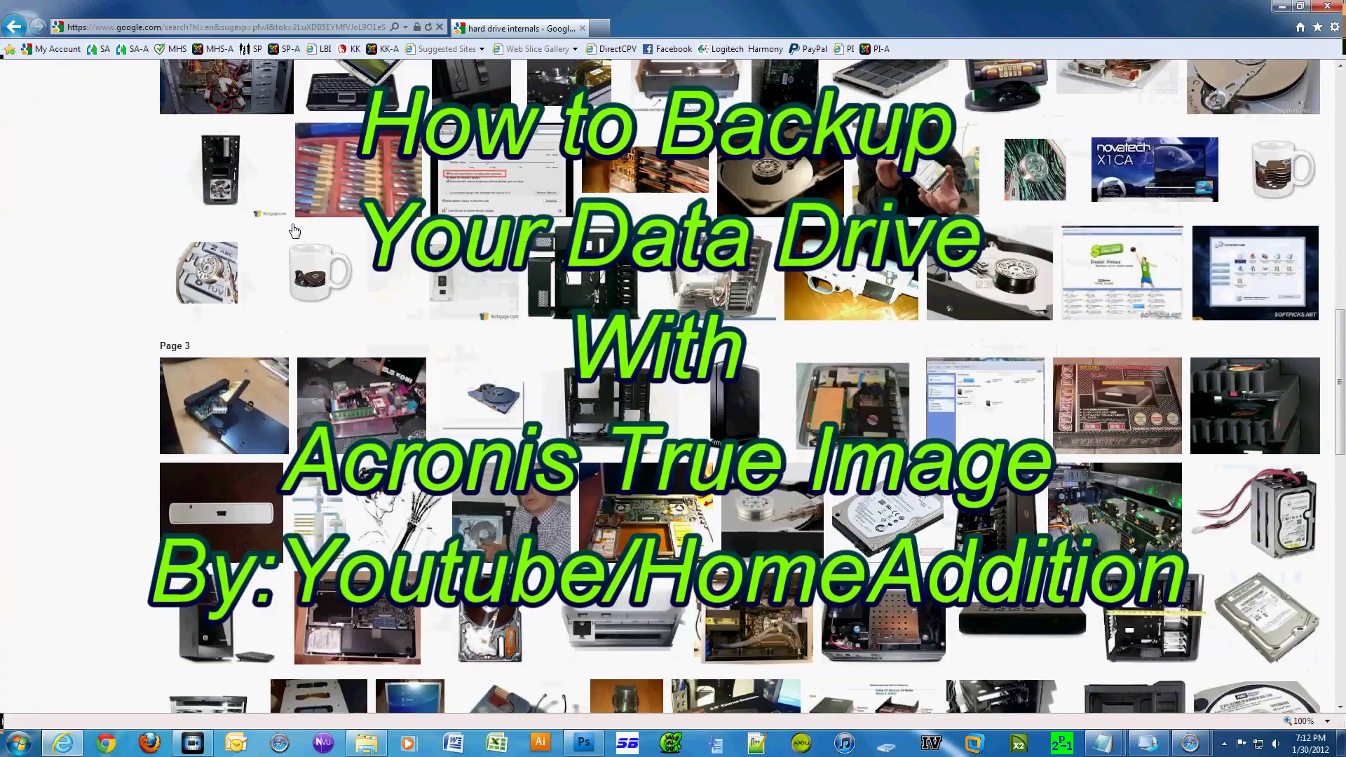
pyautogui.scroll(-9, 294, 229)
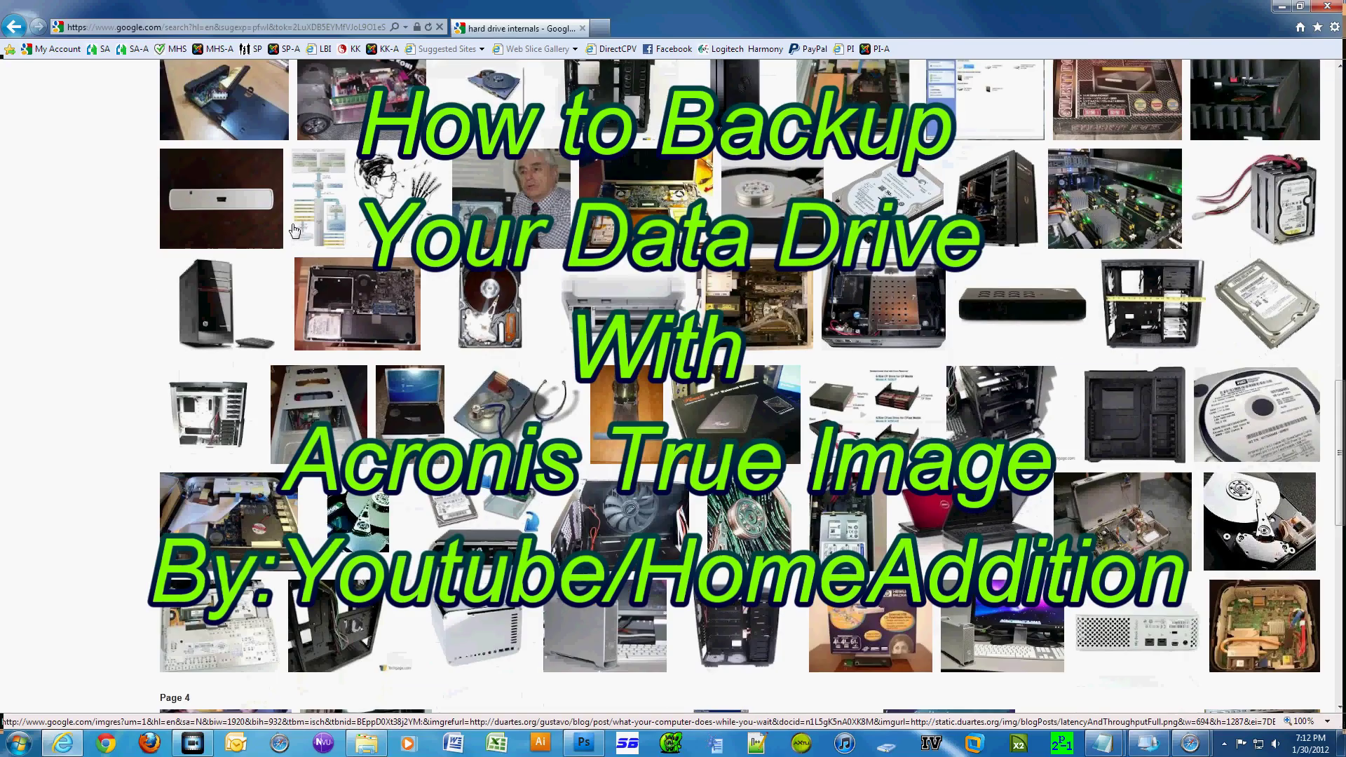
pyautogui.scroll(-7, 293, 230)
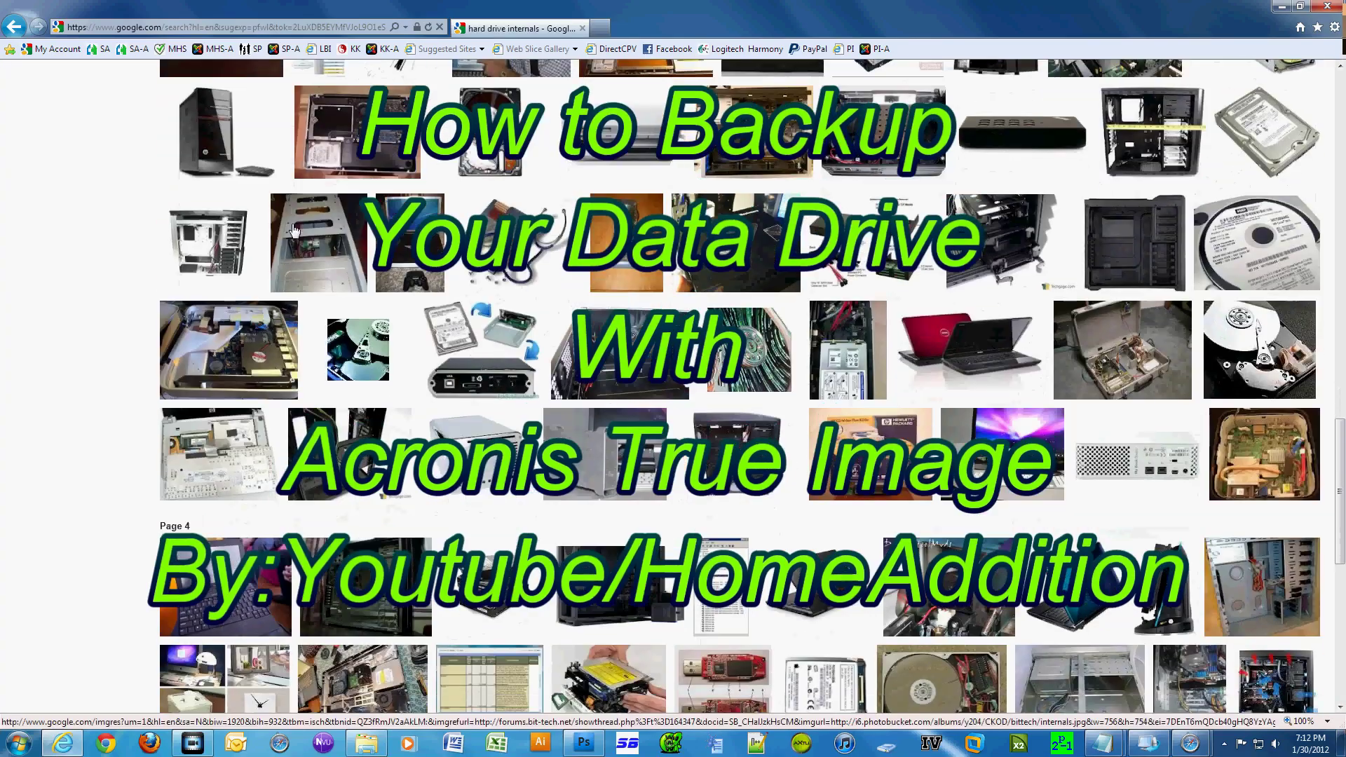
pyautogui.scroll(-3, 293, 229)
pyautogui.scroll(-3, 293, 229)
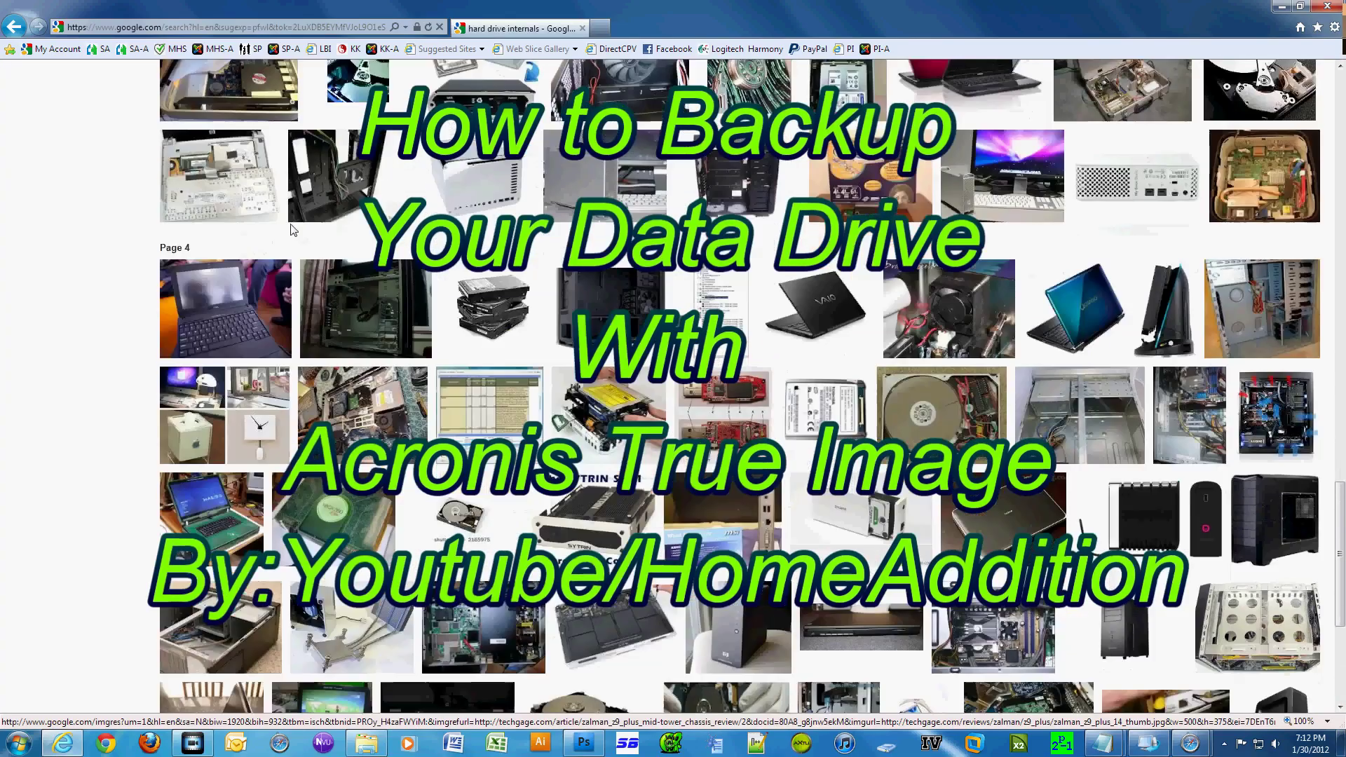
pyautogui.scroll(-4, 293, 229)
pyautogui.scroll(-4, 293, 230)
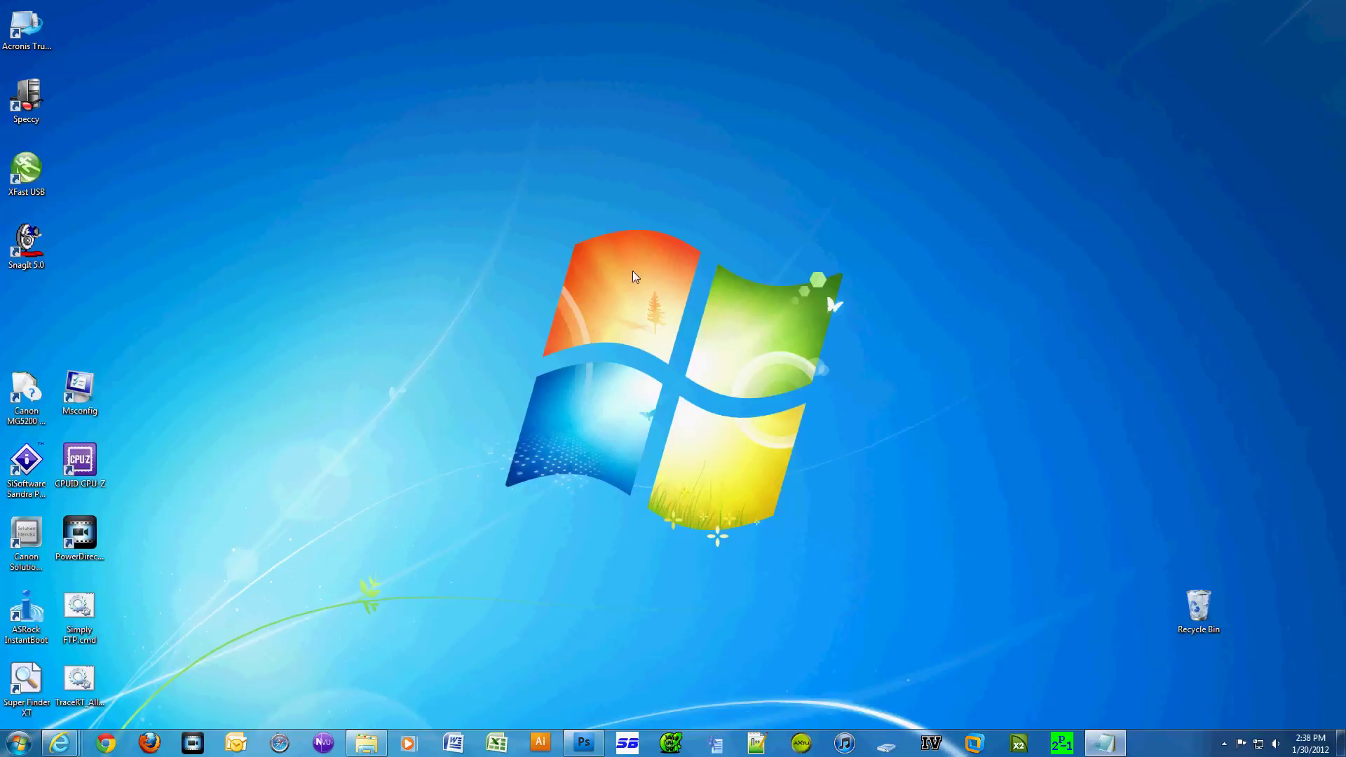
# Launch Acronis True Image Home from the desktop and start a new disk and partition backup
pyautogui.doubleClick(21, 40)
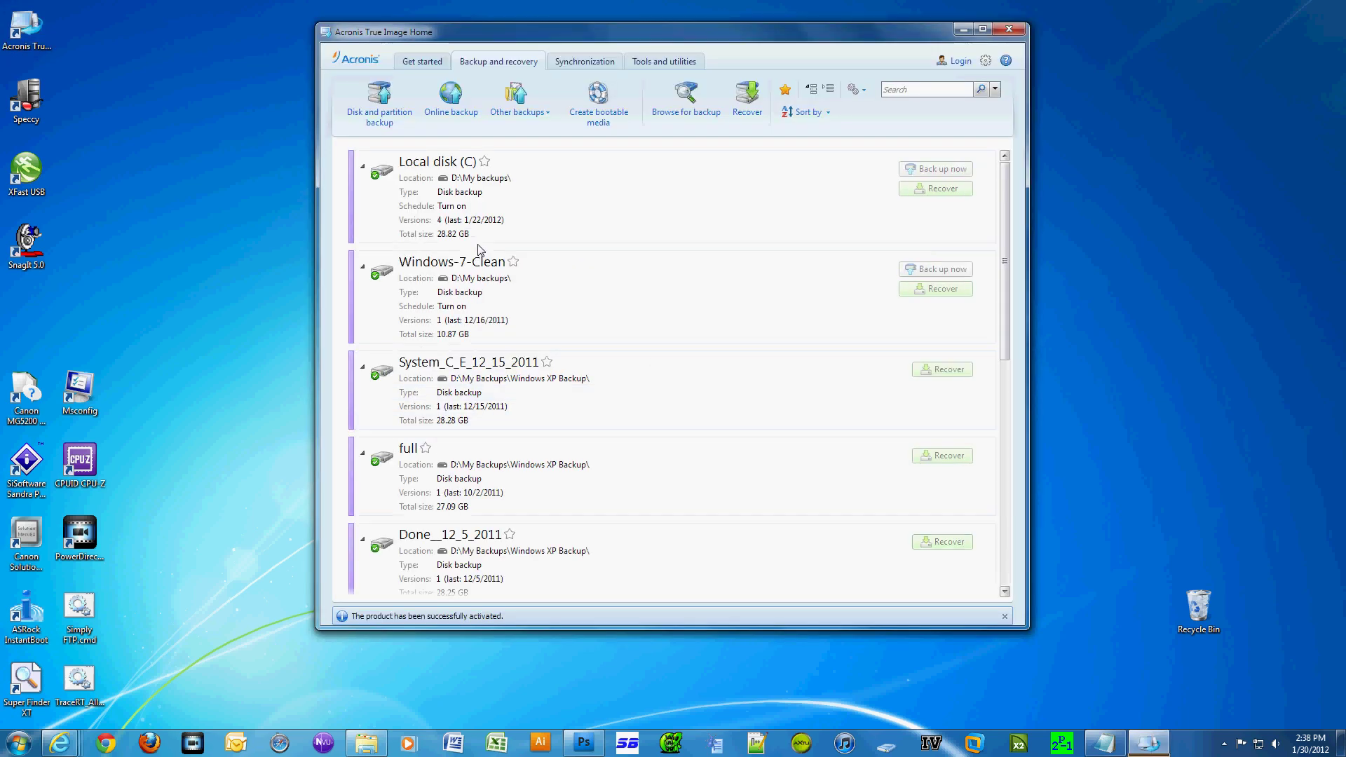
pyautogui.moveTo(476, 238)
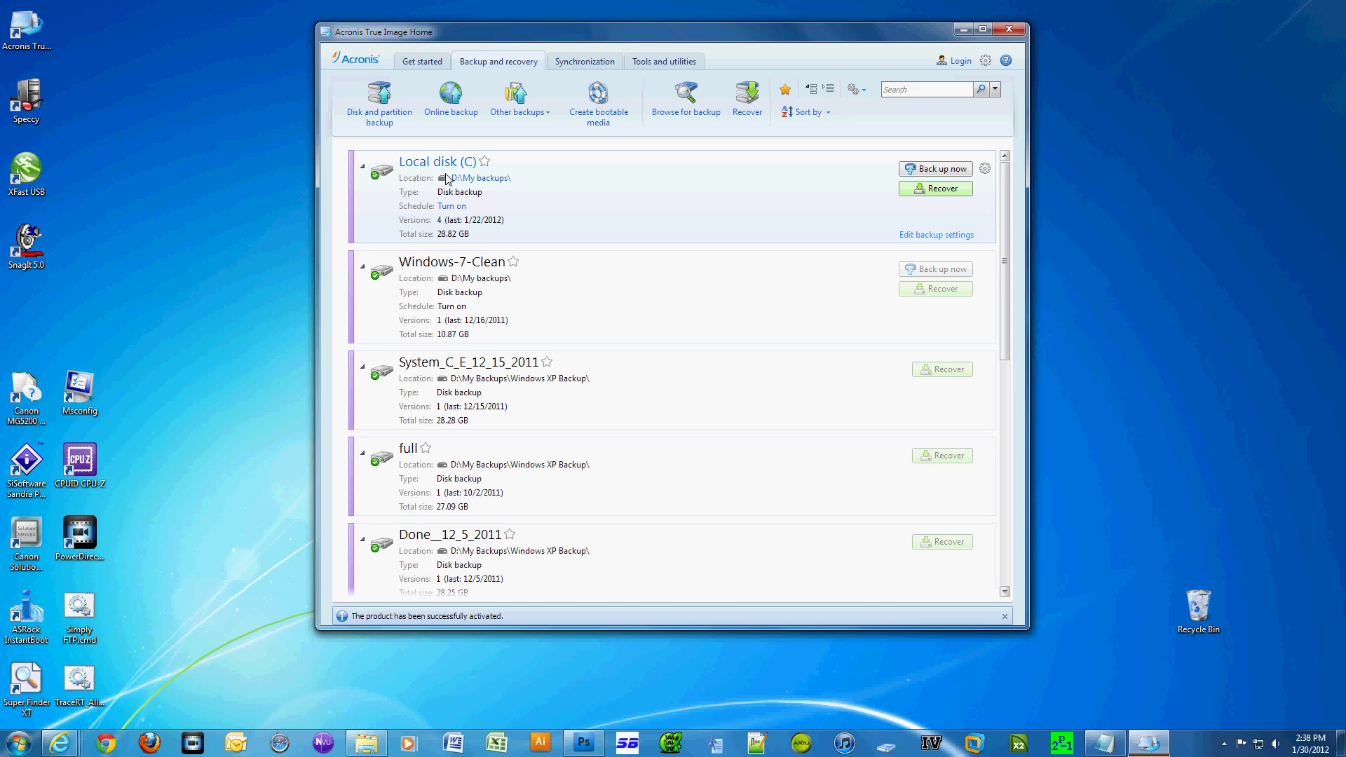
pyautogui.click(378, 107)
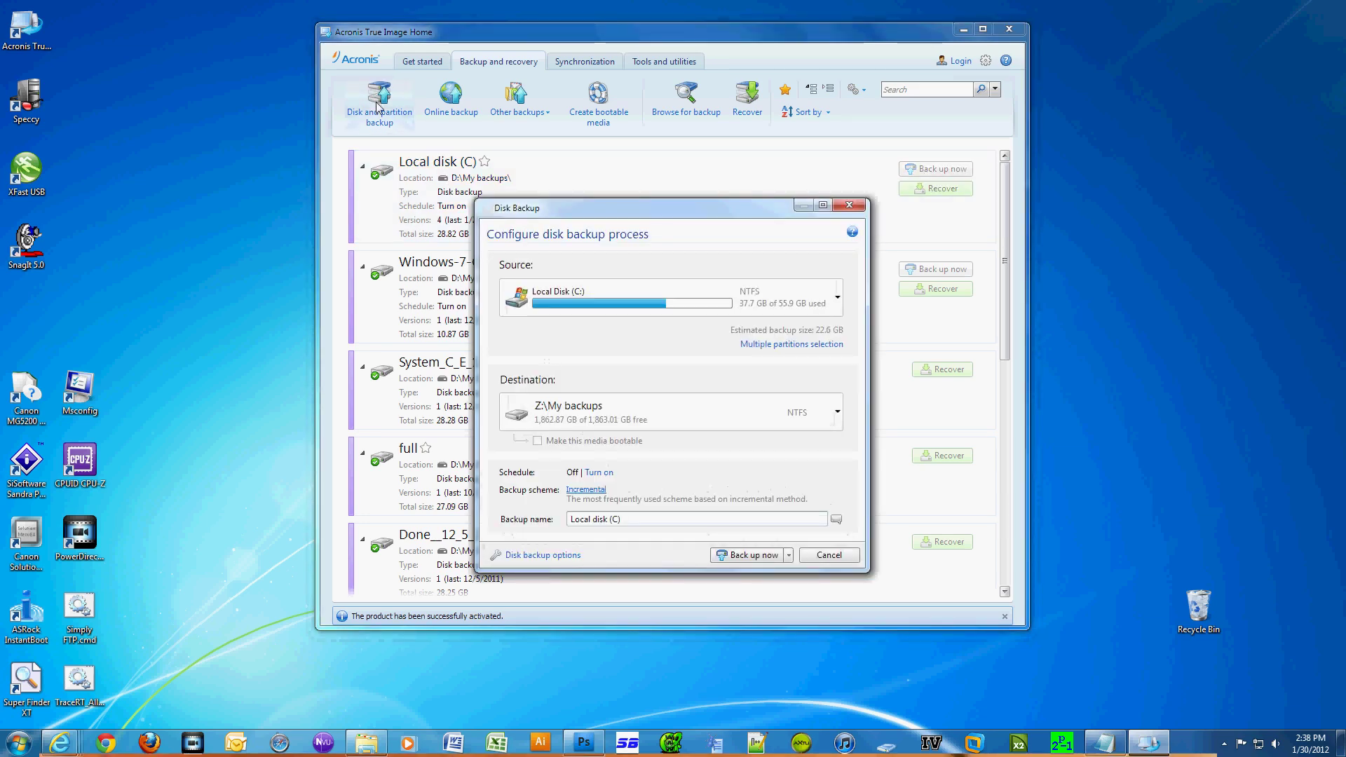
# Choose Terabyte (D:) as the backup source drive
pyautogui.click(838, 302)
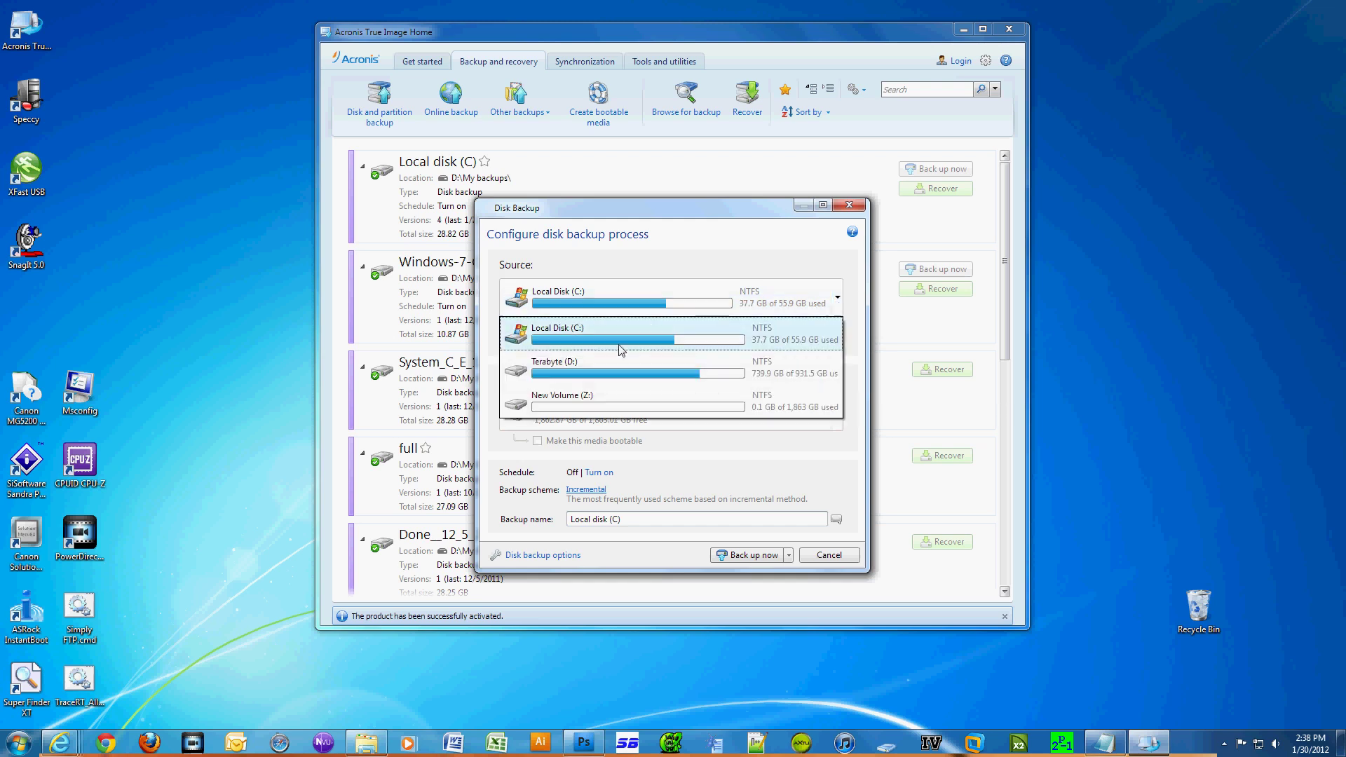
pyautogui.click(601, 377)
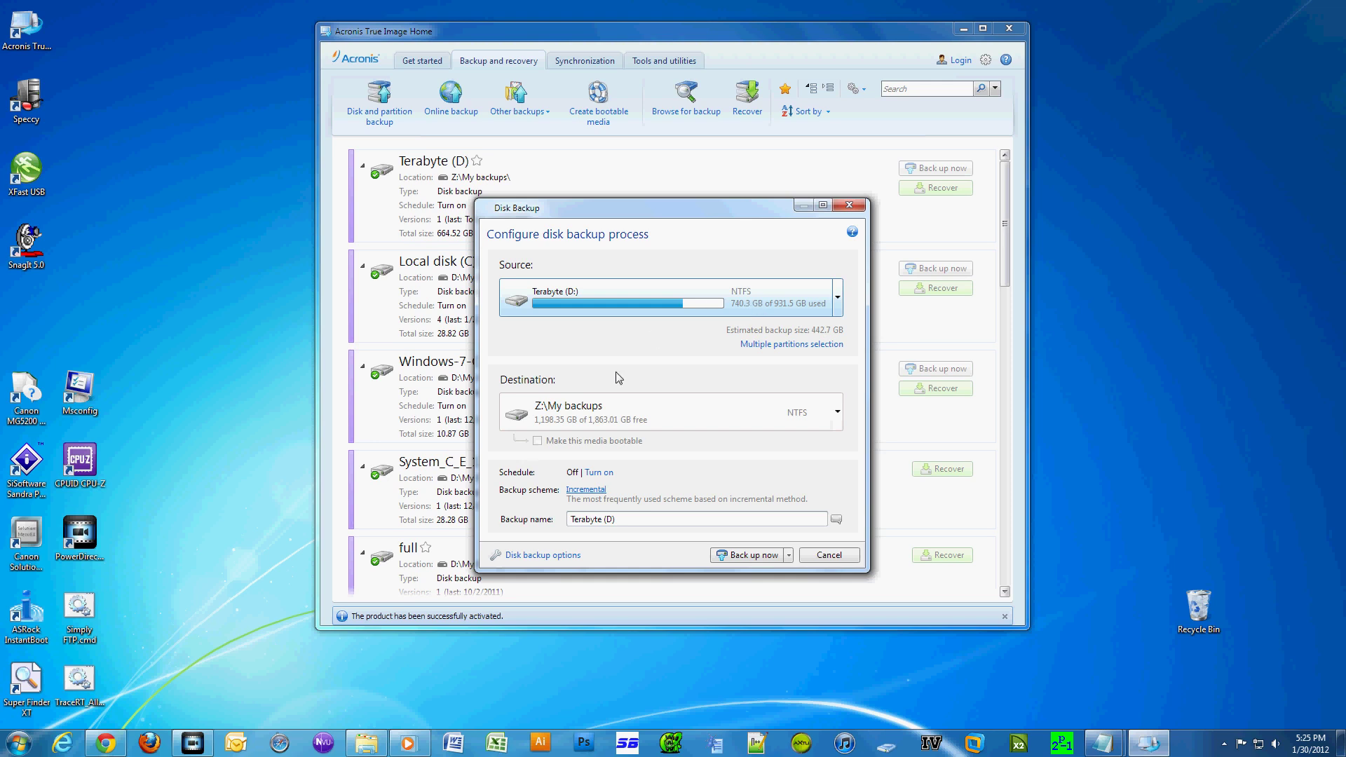
# Turn on the backup schedule, then expand and collapse its advanced settings
pyautogui.click(599, 473)
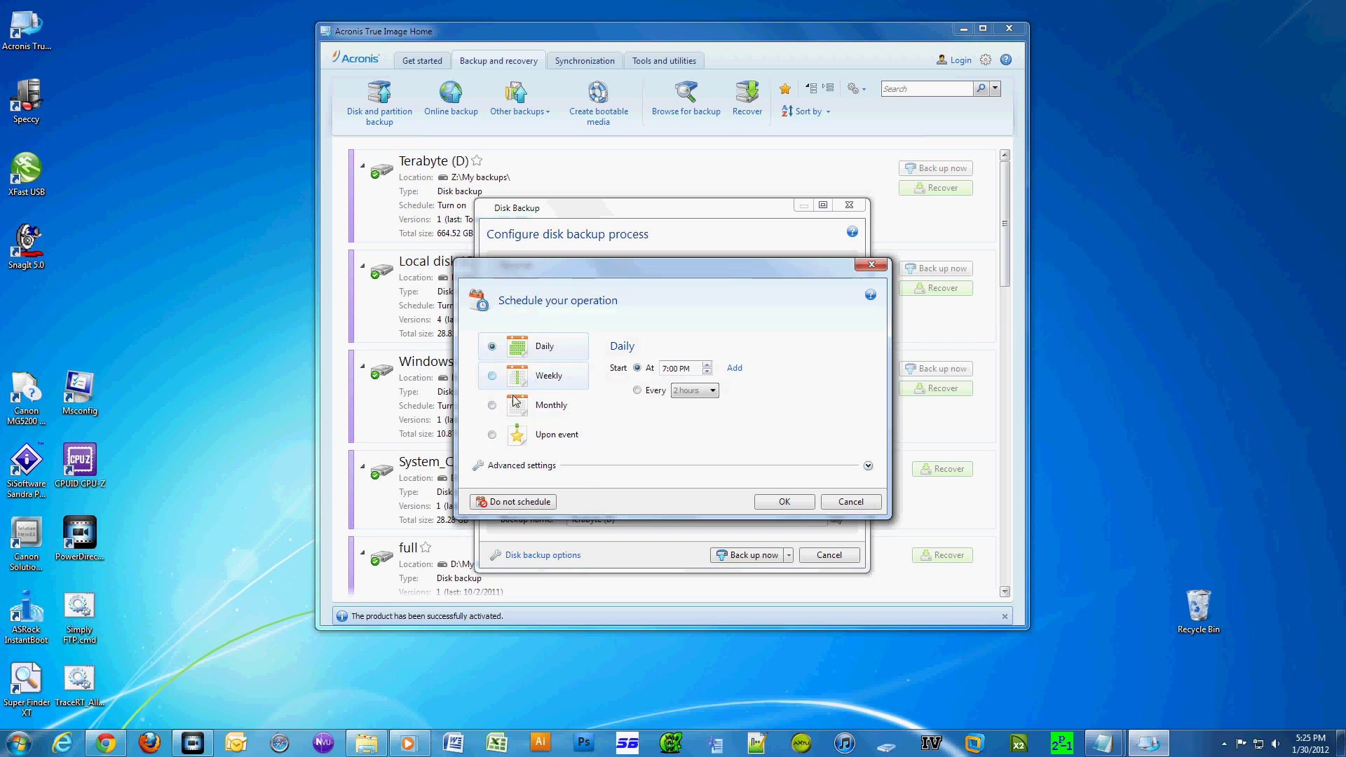
pyautogui.click(527, 467)
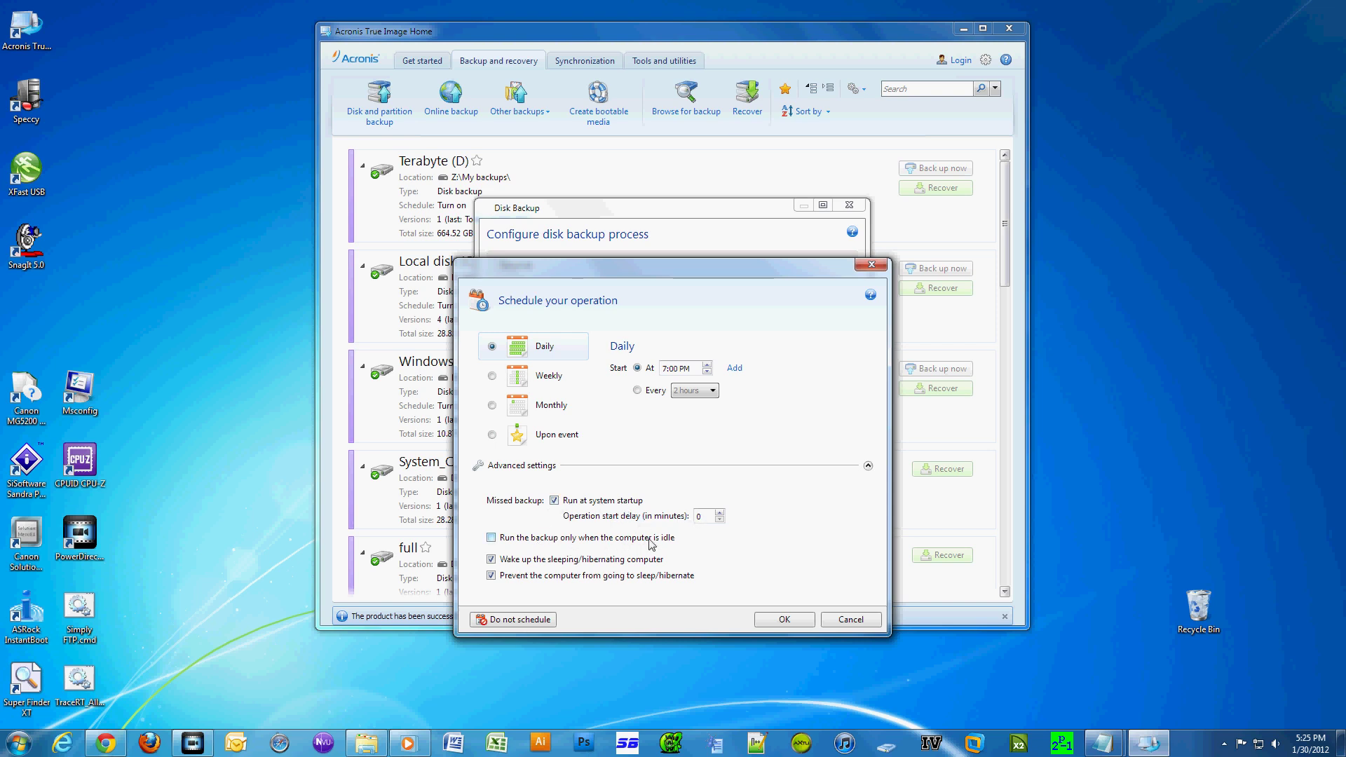
pyautogui.click(523, 467)
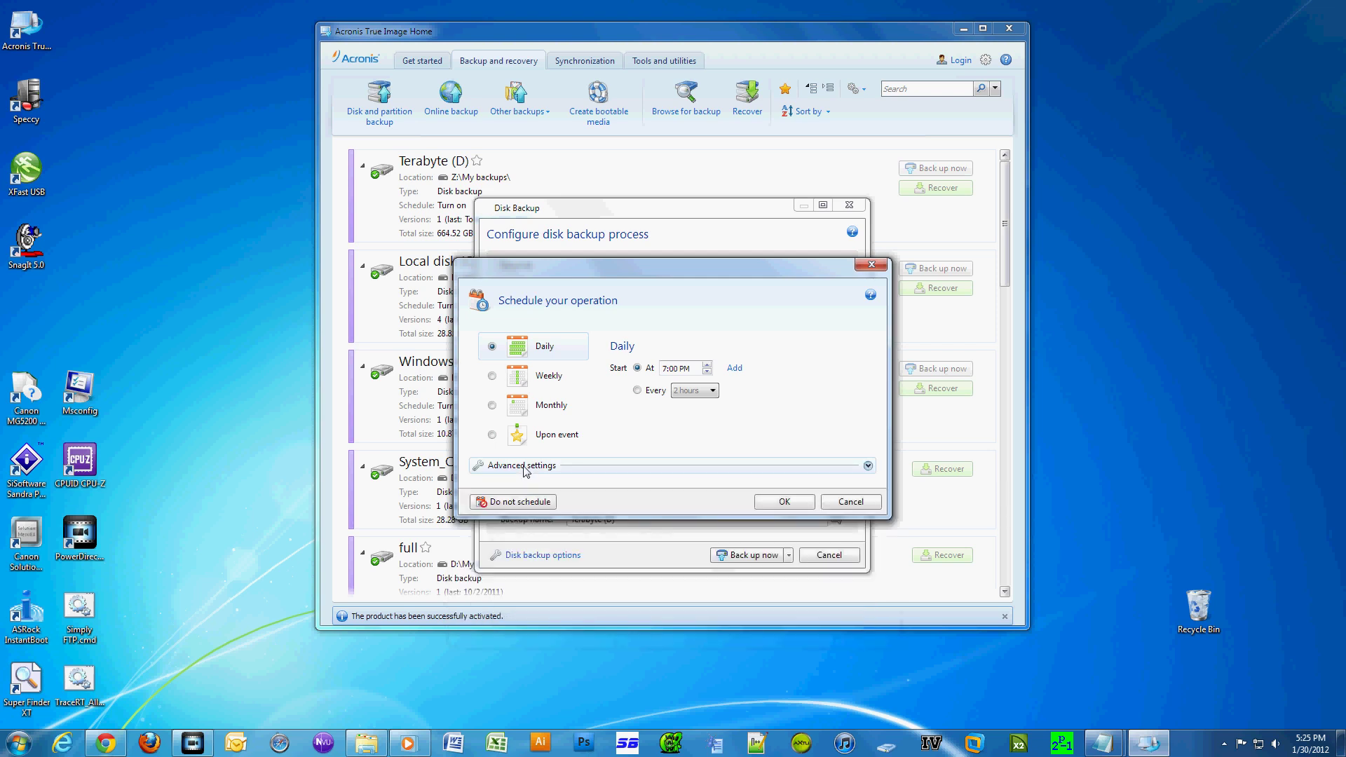
# Turn the schedule off and try the Full and Differential backup methods
pyautogui.click(509, 503)
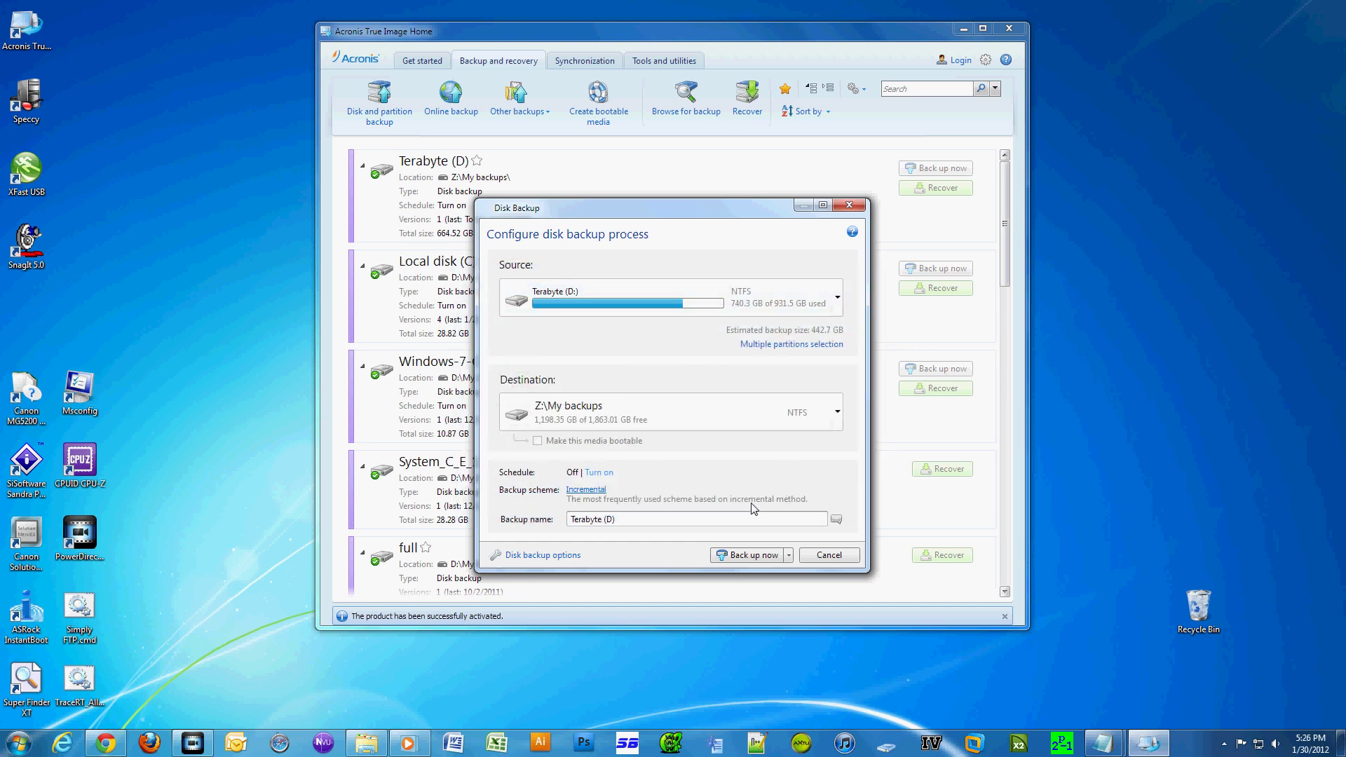
pyautogui.click(585, 491)
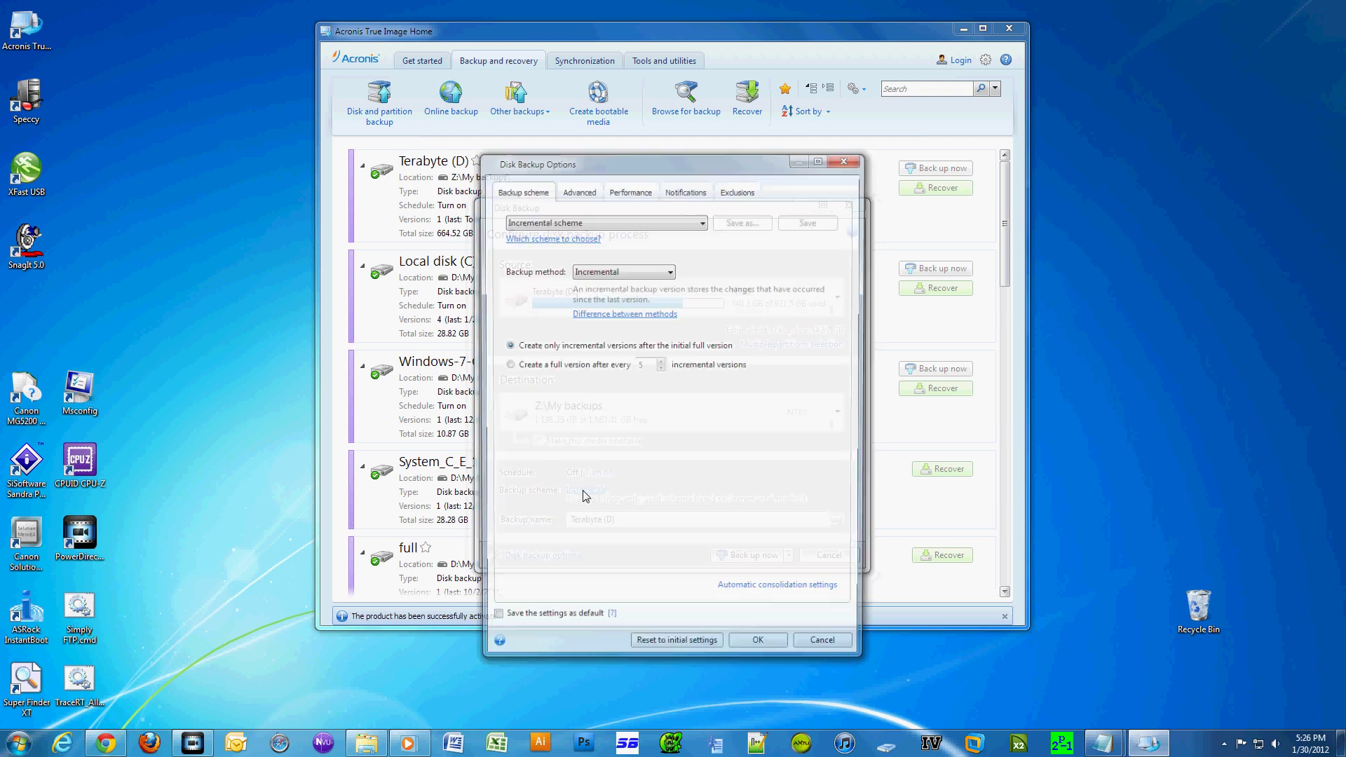
pyautogui.click(600, 273)
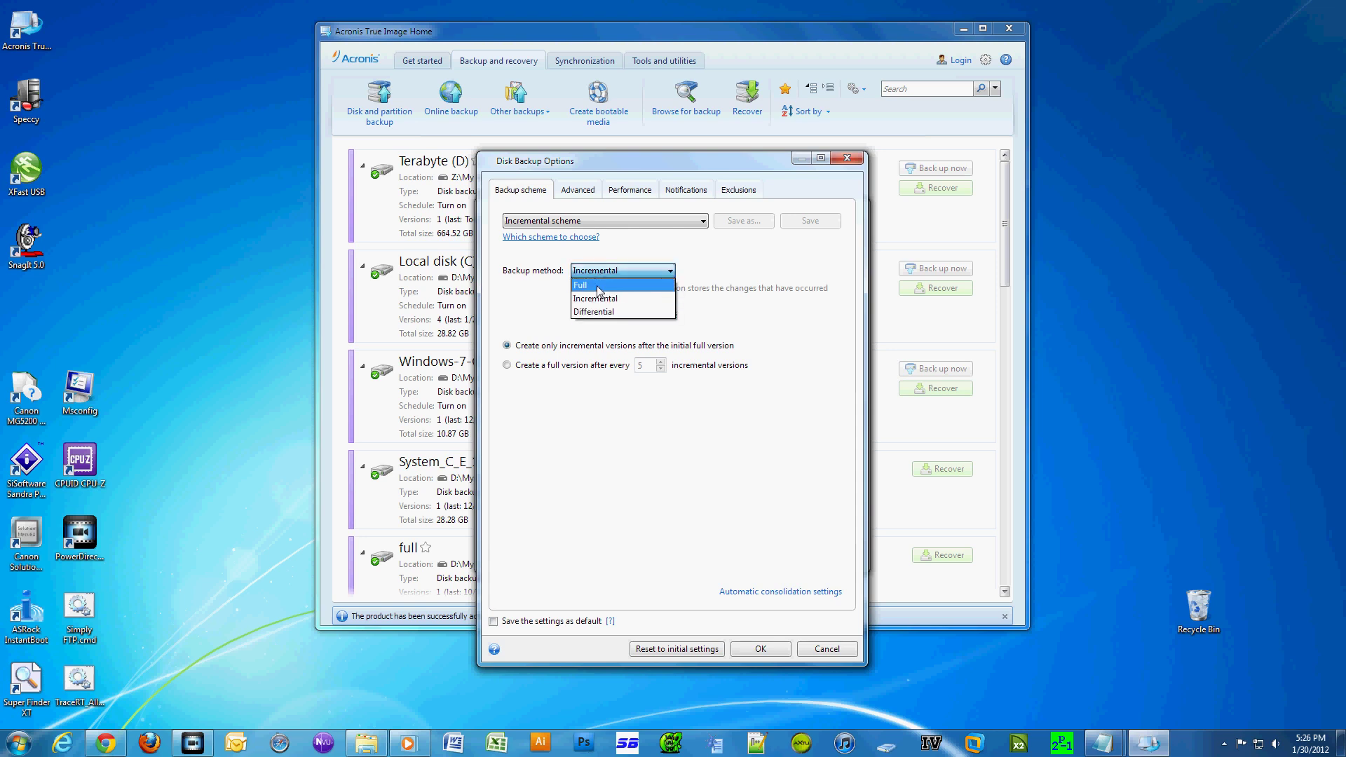
pyautogui.click(599, 285)
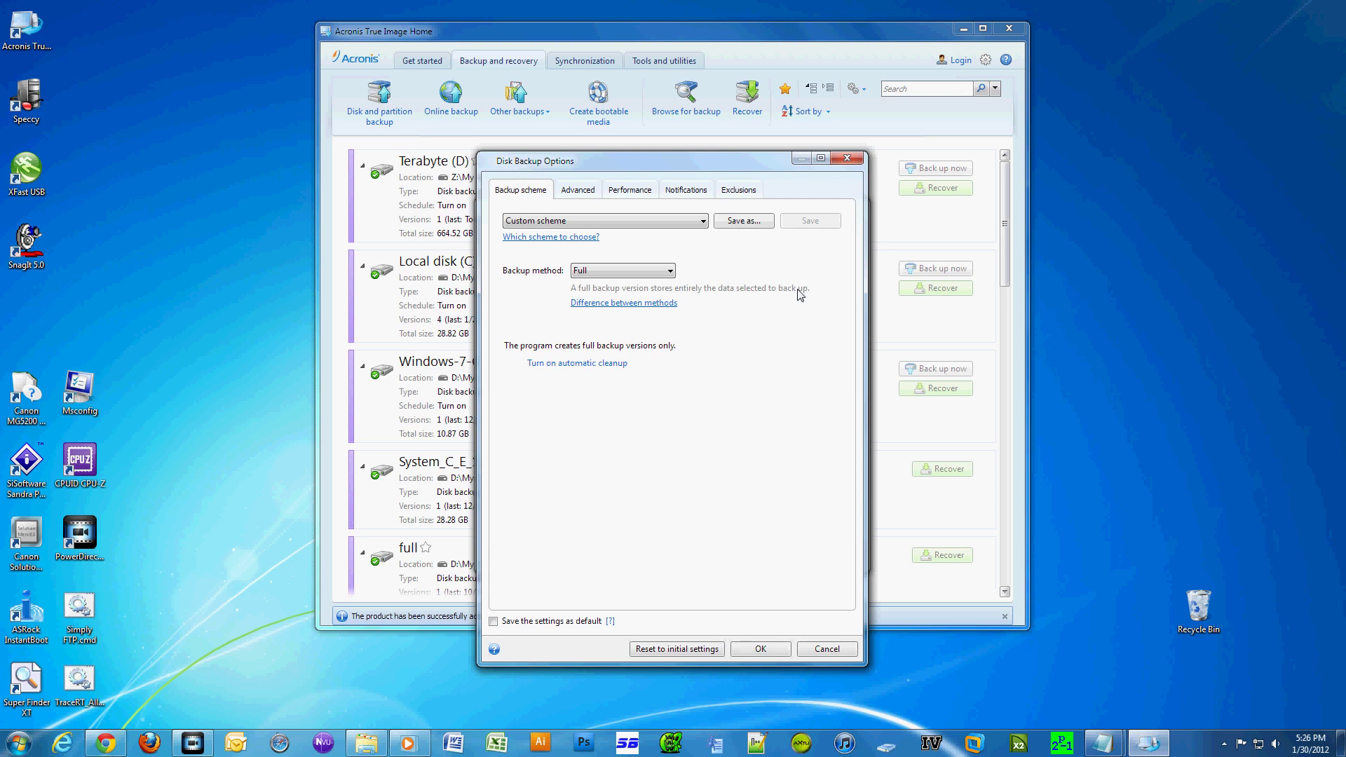
pyautogui.click(617, 272)
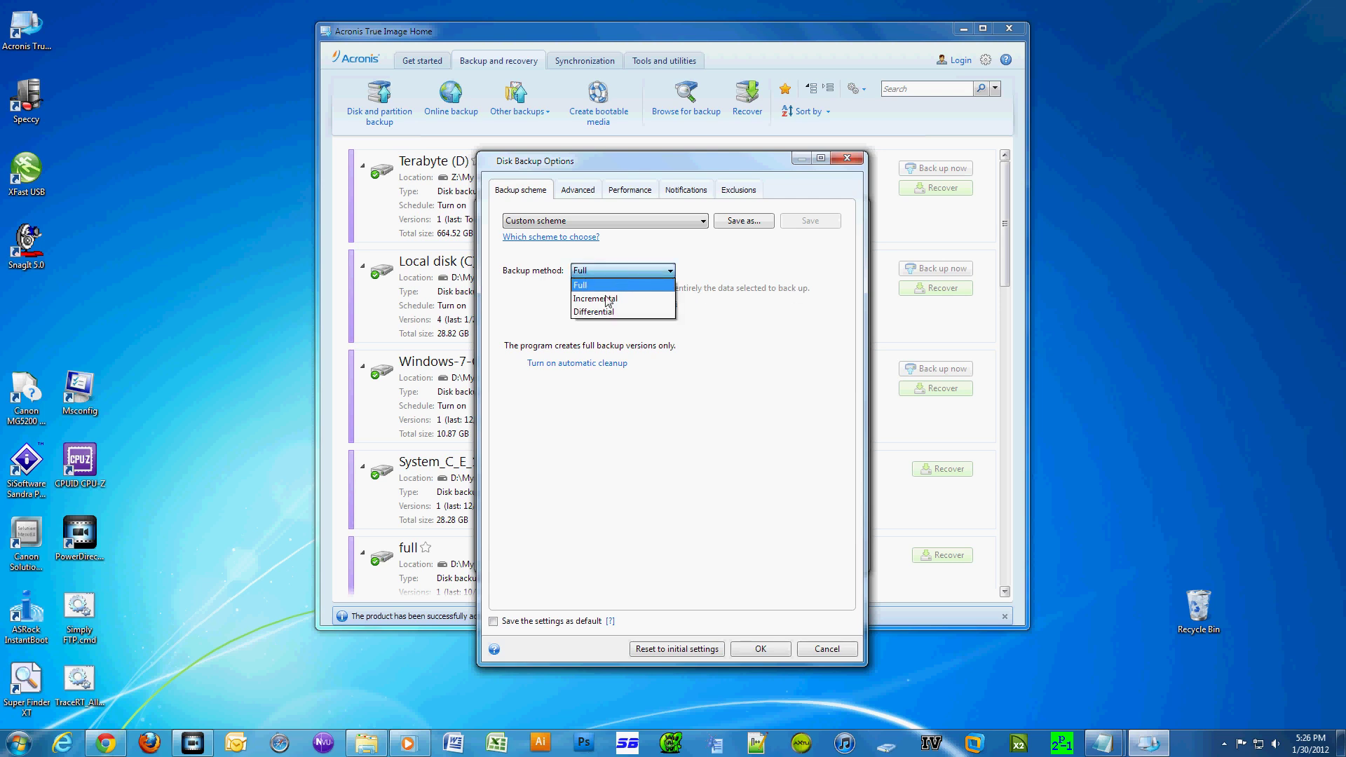
pyautogui.click(600, 312)
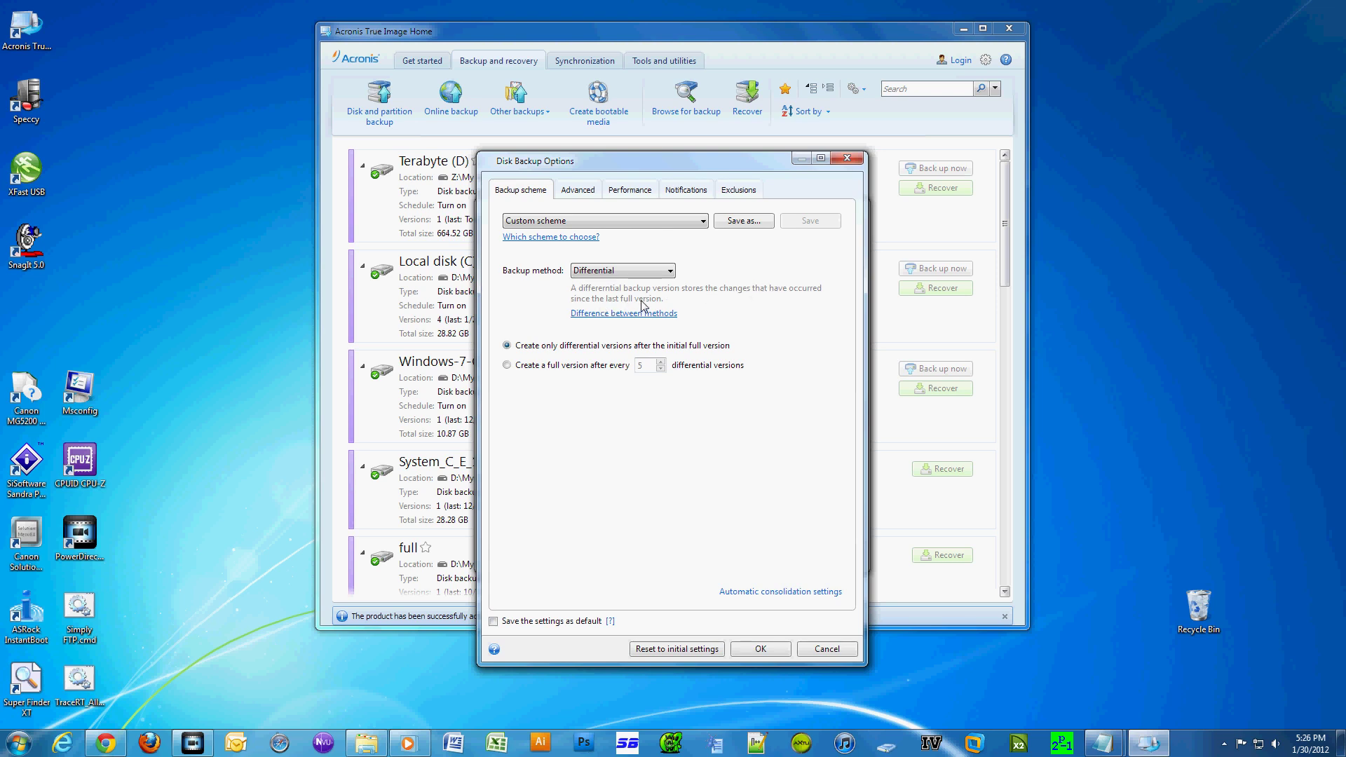
# Set the backup method to Incremental, review the Advanced tab, and accept the options
pyautogui.click(623, 271)
pyautogui.click(613, 302)
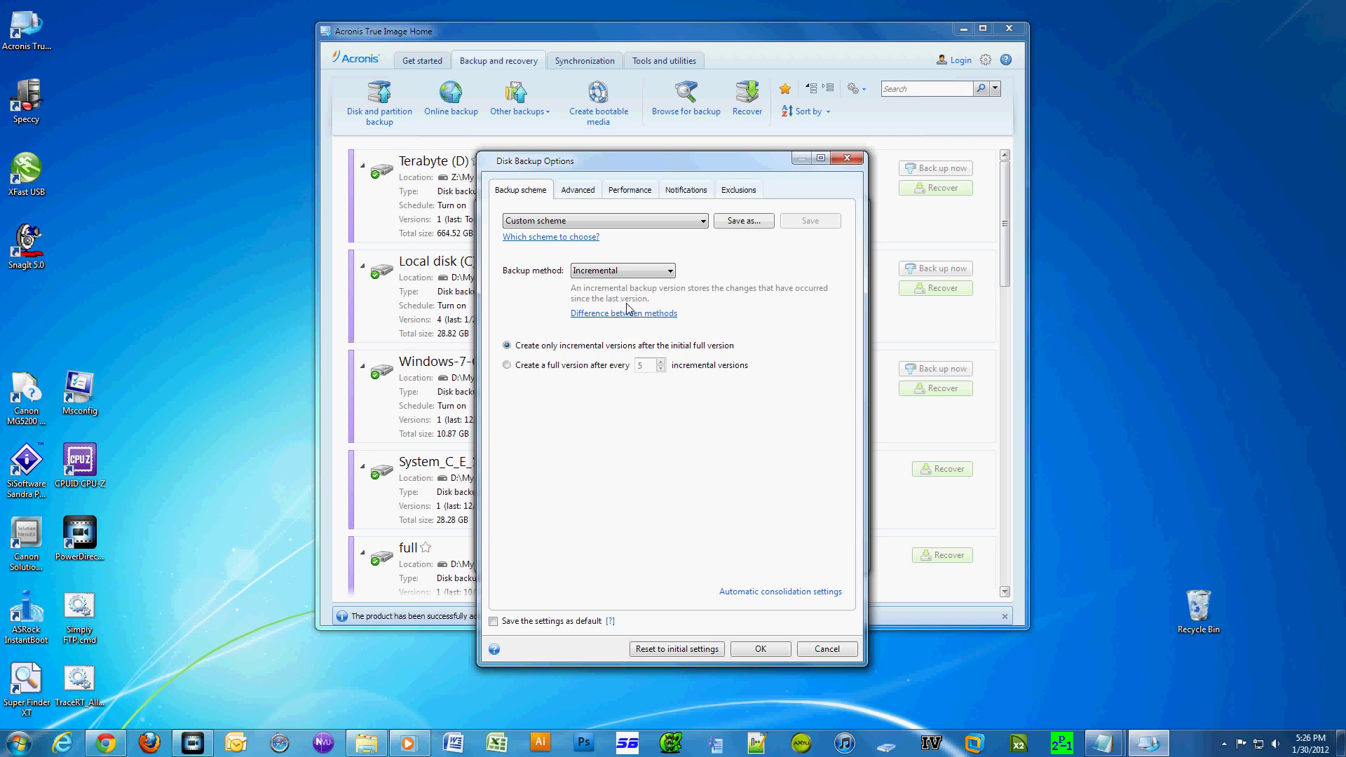
pyautogui.click(575, 191)
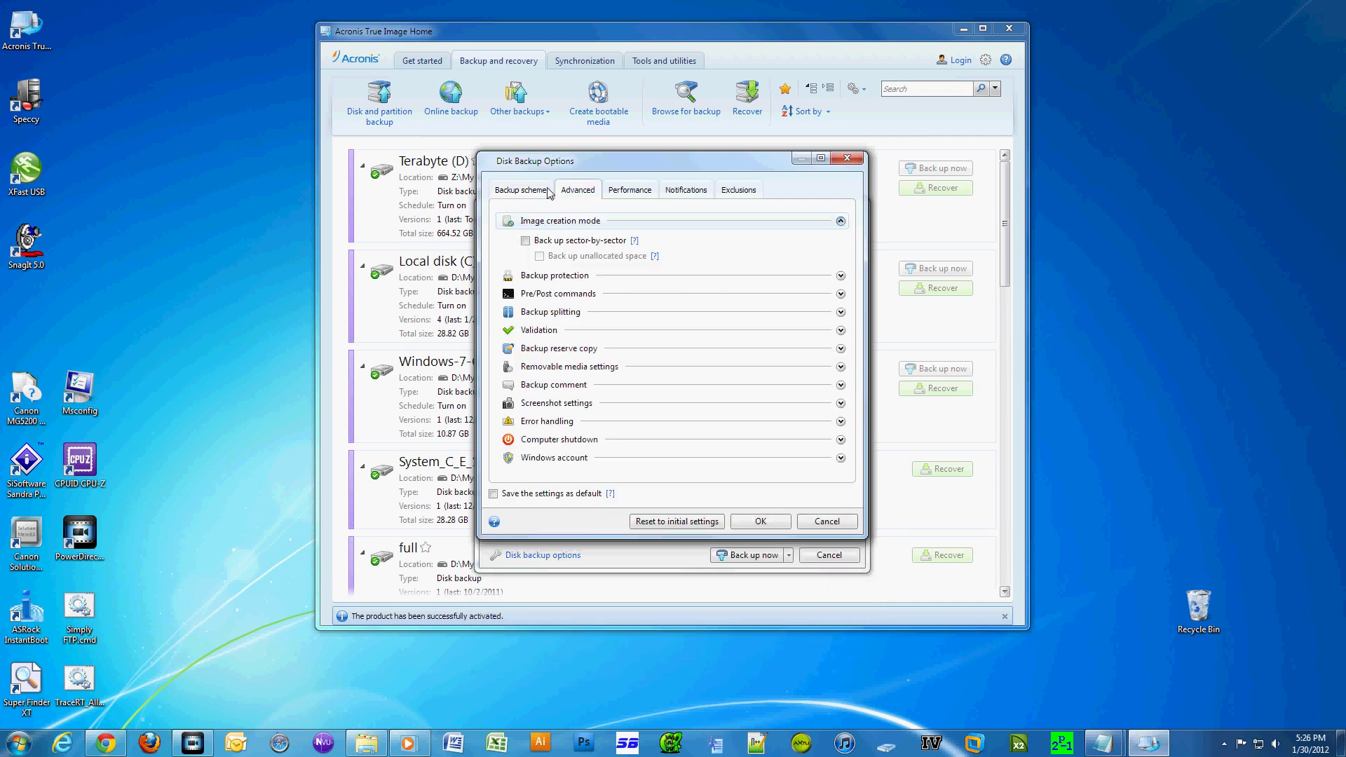
pyautogui.click(520, 190)
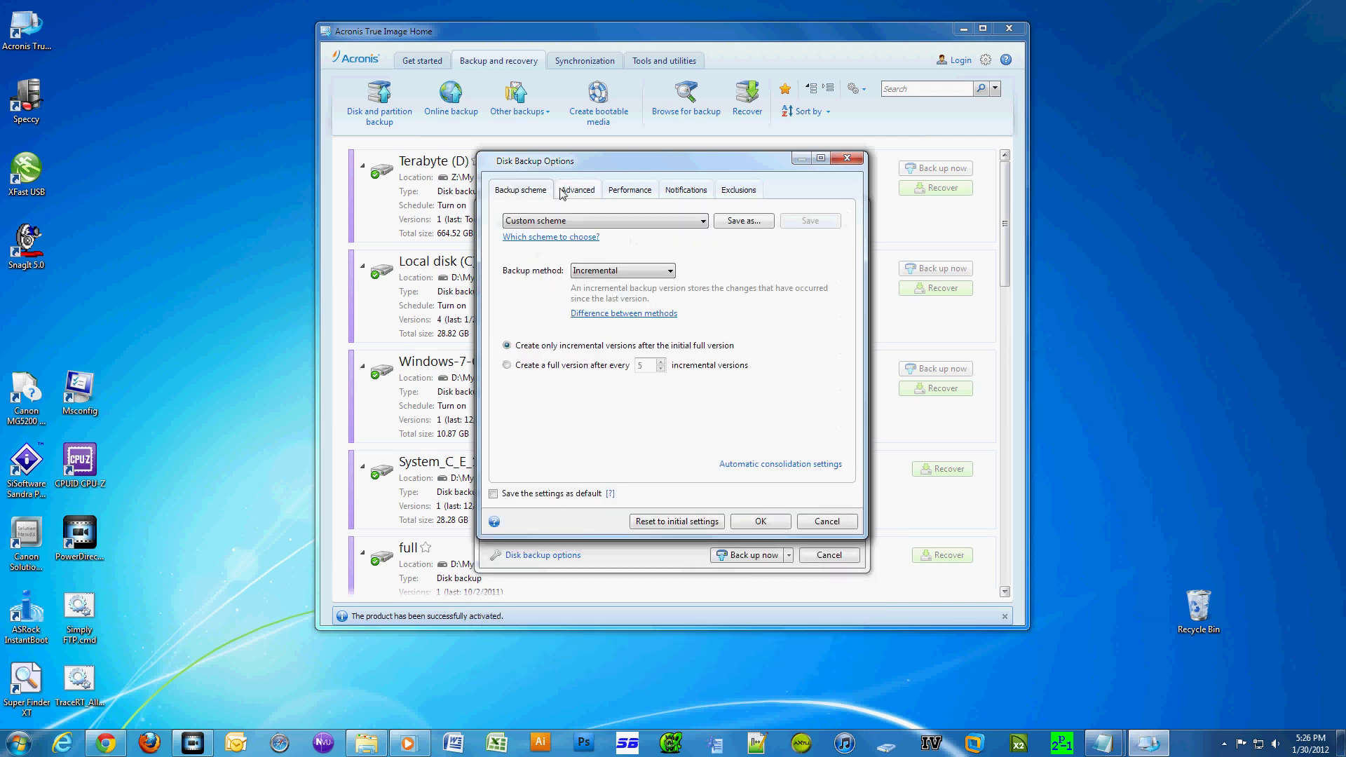
pyautogui.click(750, 520)
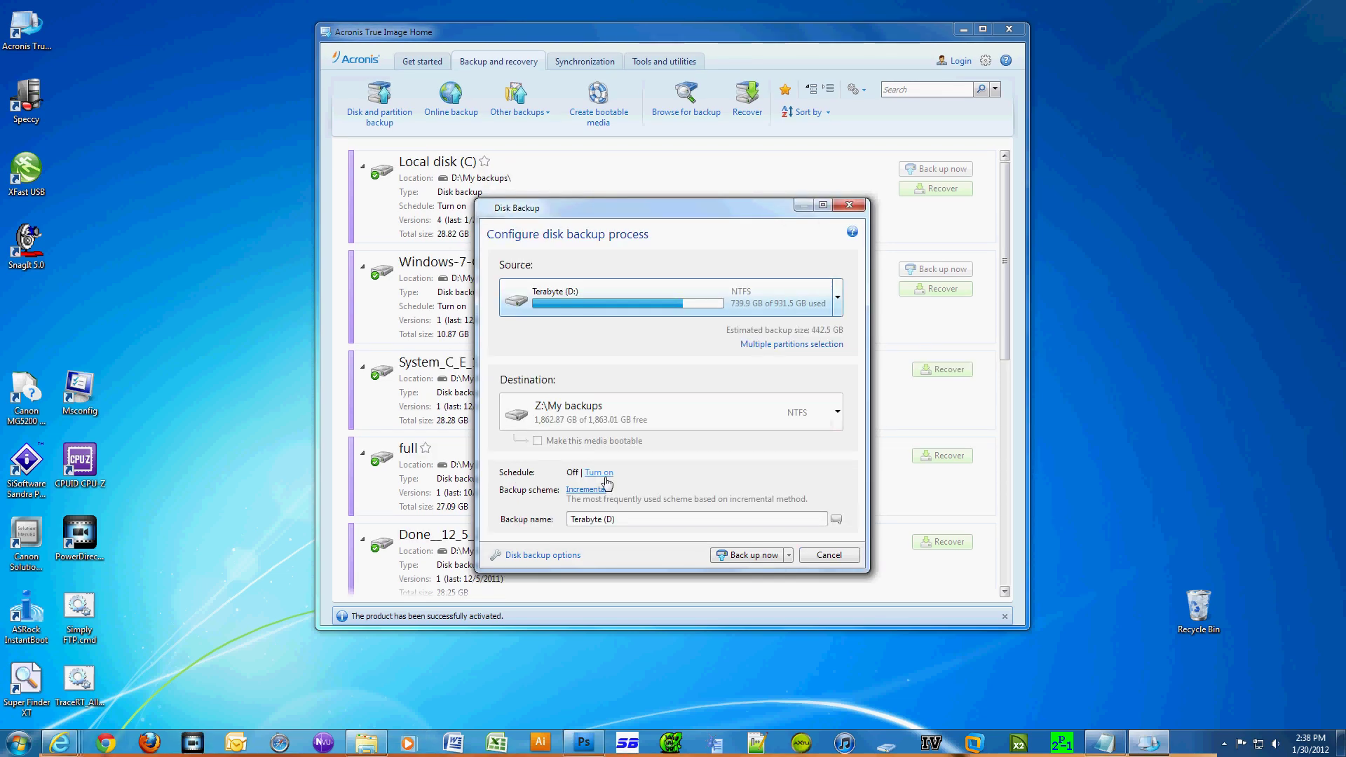
# Start backing up Terabyte (D:) to Z:\My backups now
pyautogui.click(749, 555)
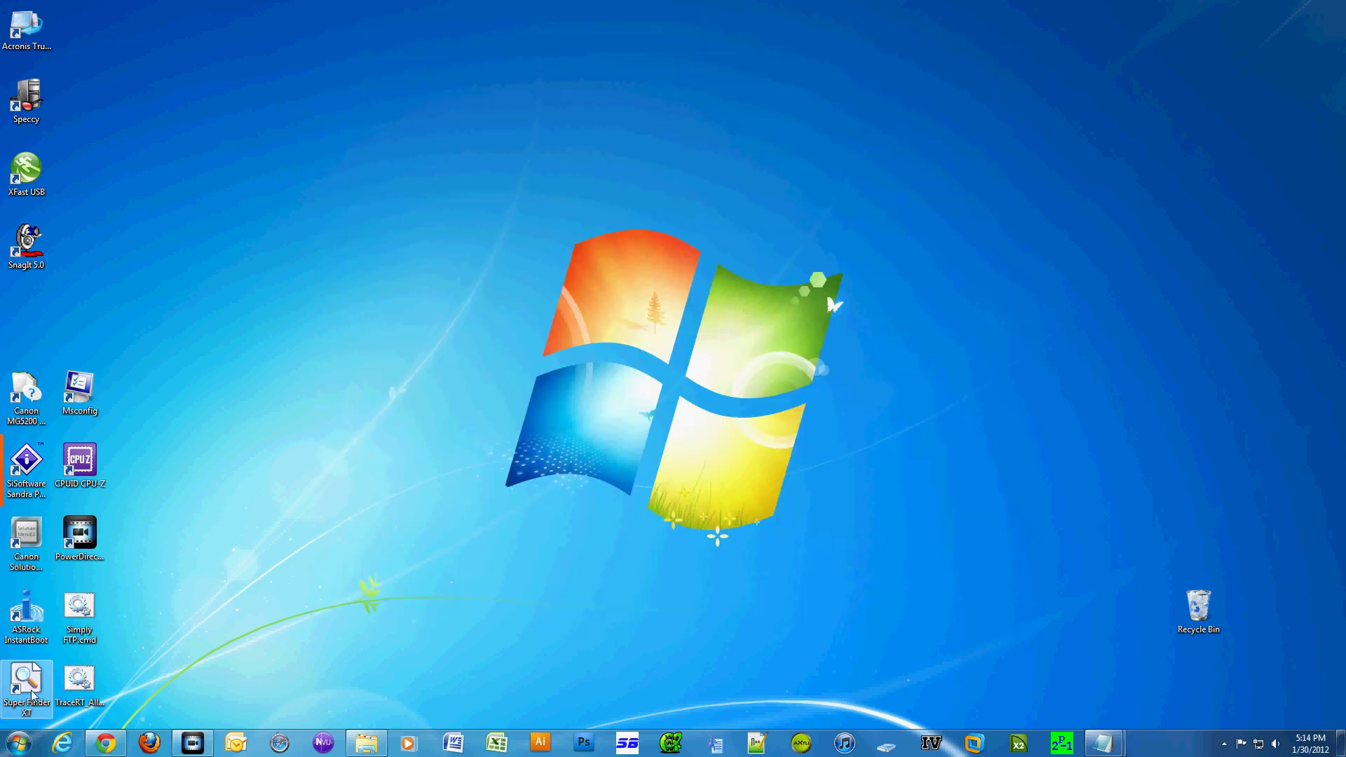
# In the Computer window, rename New Volume (Z:) to 'Backup Drive'
pyautogui.click(32, 735)
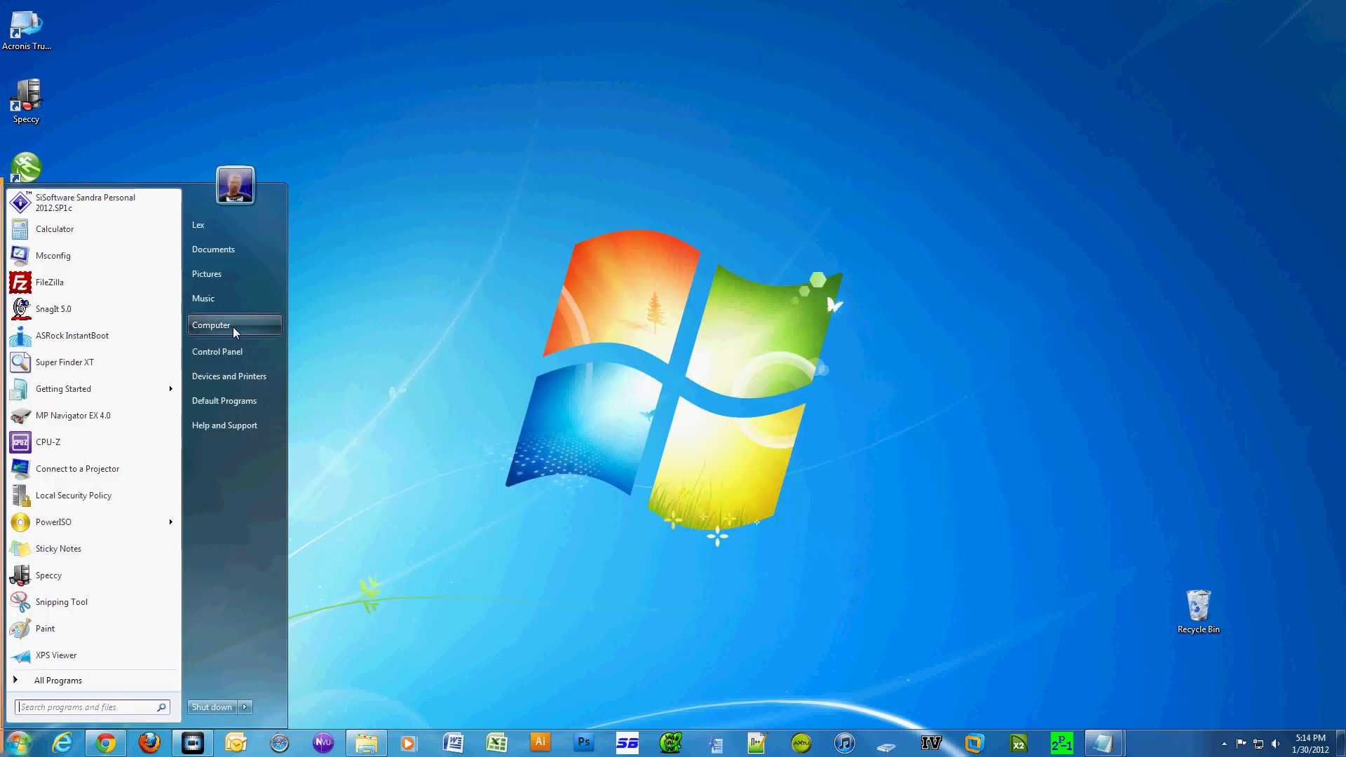
pyautogui.click(211, 325)
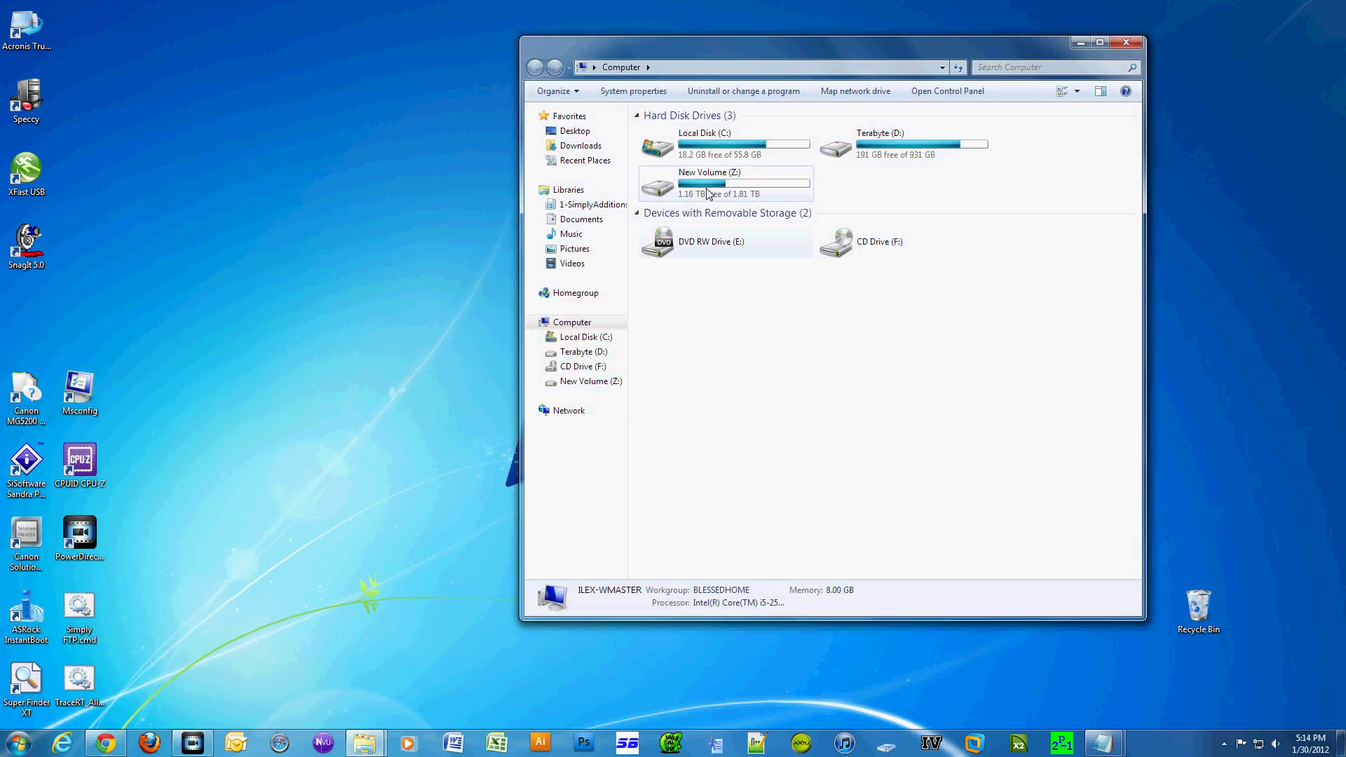
pyautogui.rightClick(708, 191)
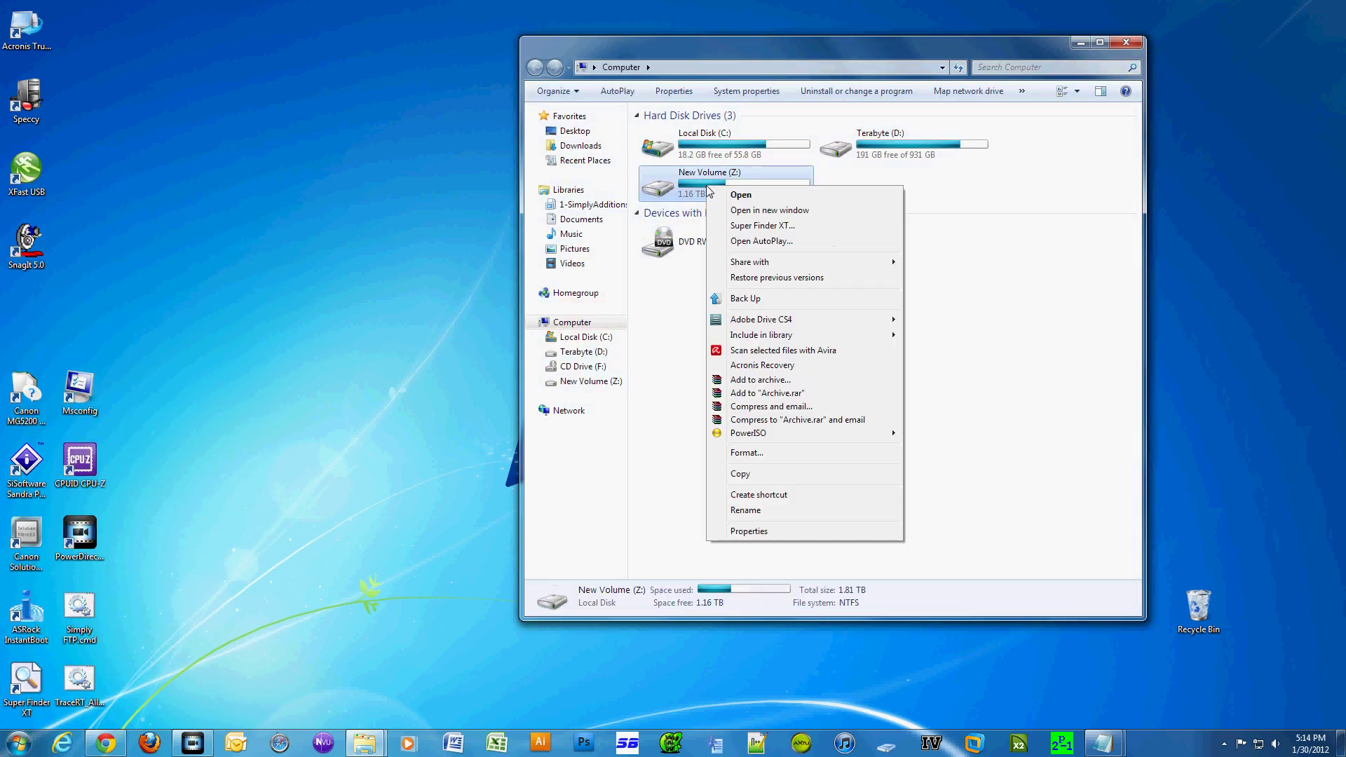
pyautogui.click(747, 510)
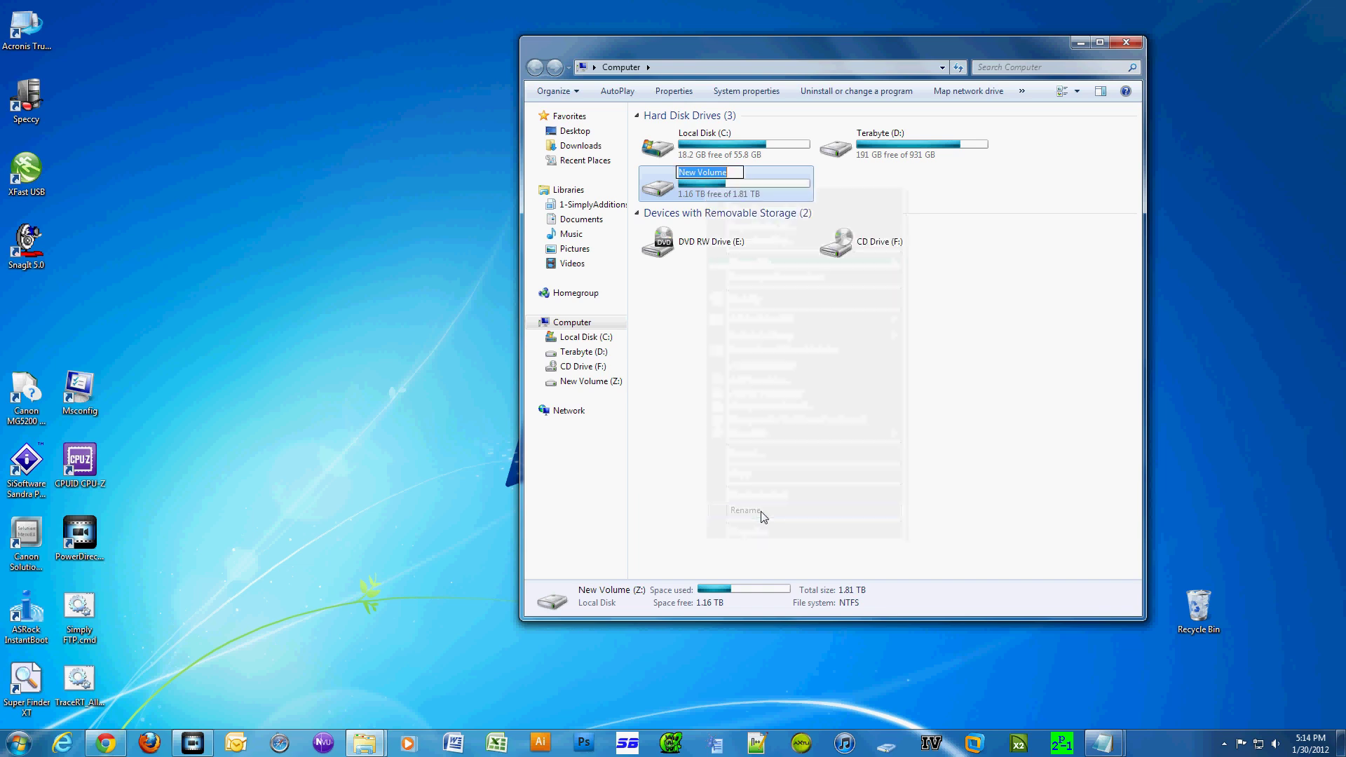
pyautogui.write('Backu')
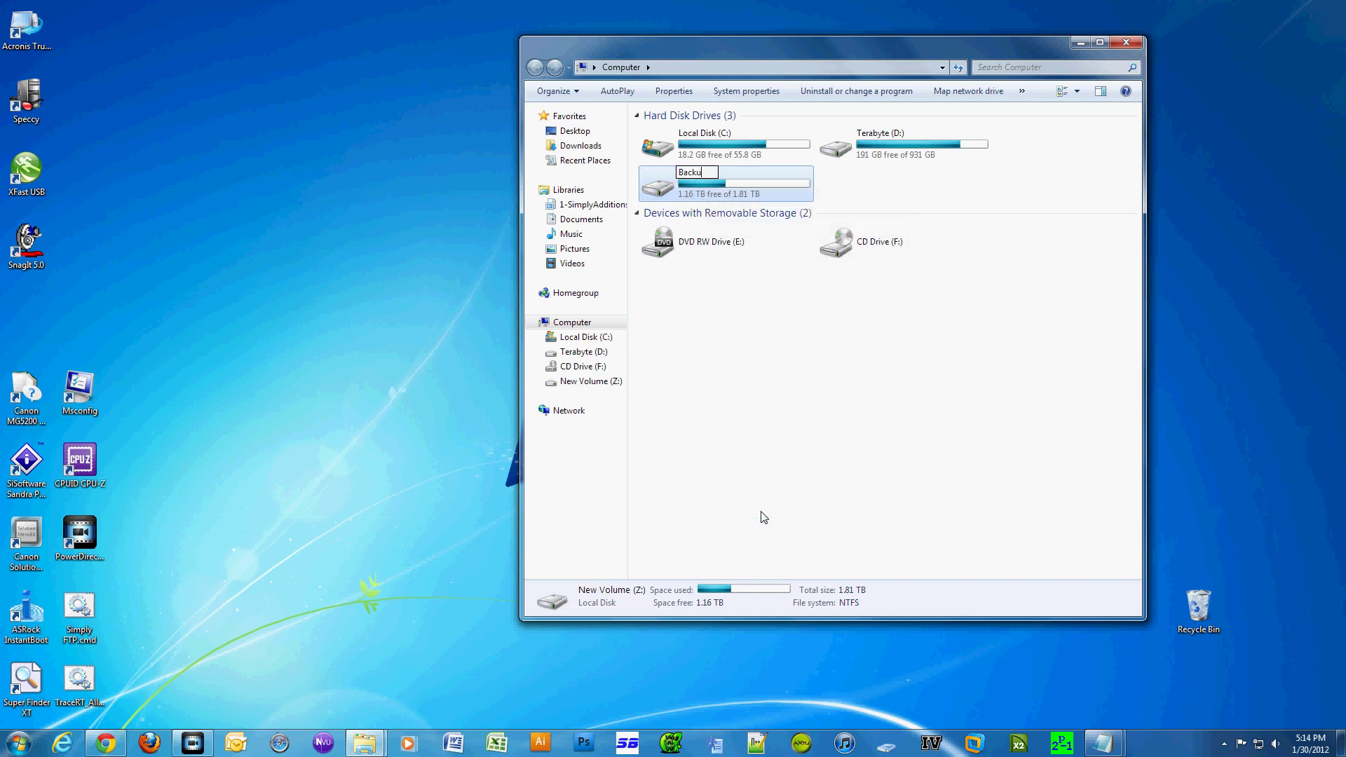
pyautogui.write('p Drive')
pyautogui.press('Return')
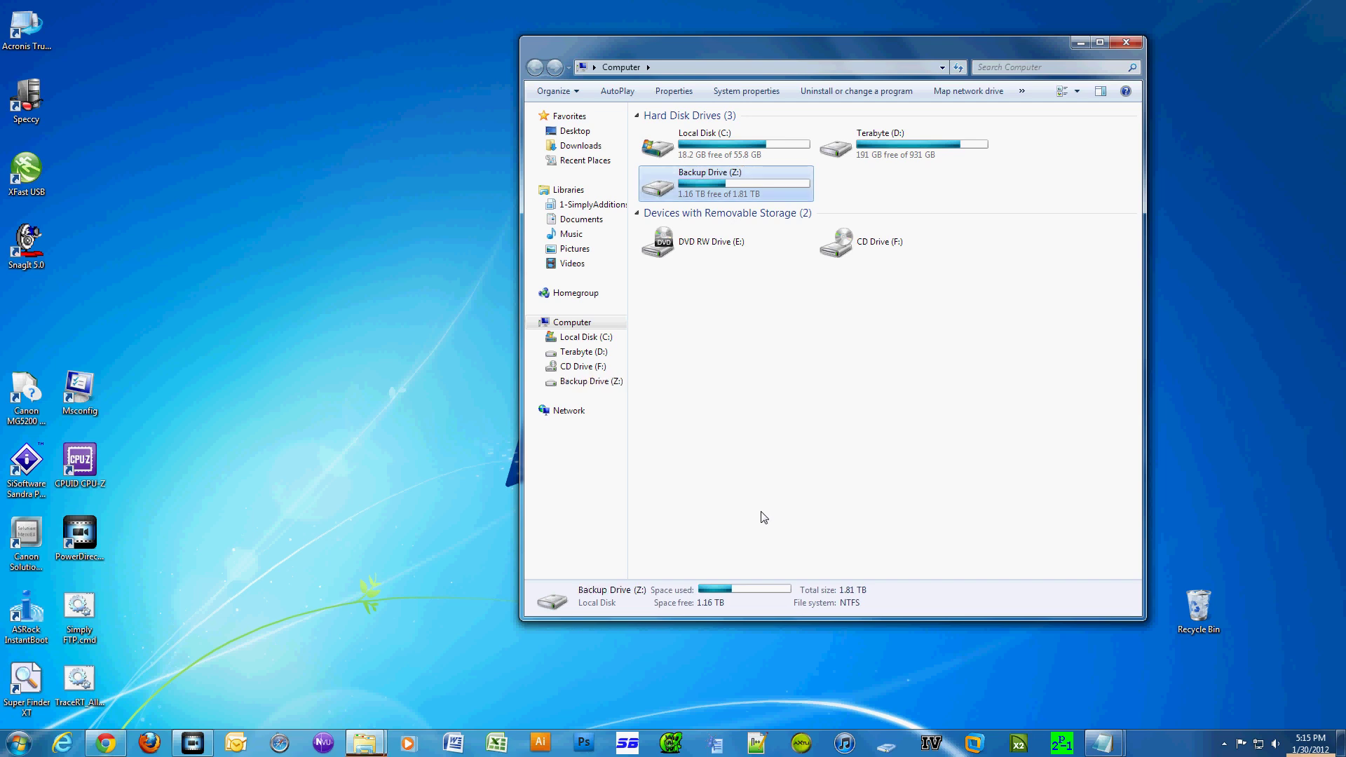
# Open Backup Drive (Z:) > My backups > Terabyte_(D).tib and browse to D:\PRGWindows7\CPU-Z
pyautogui.doubleClick(687, 182)
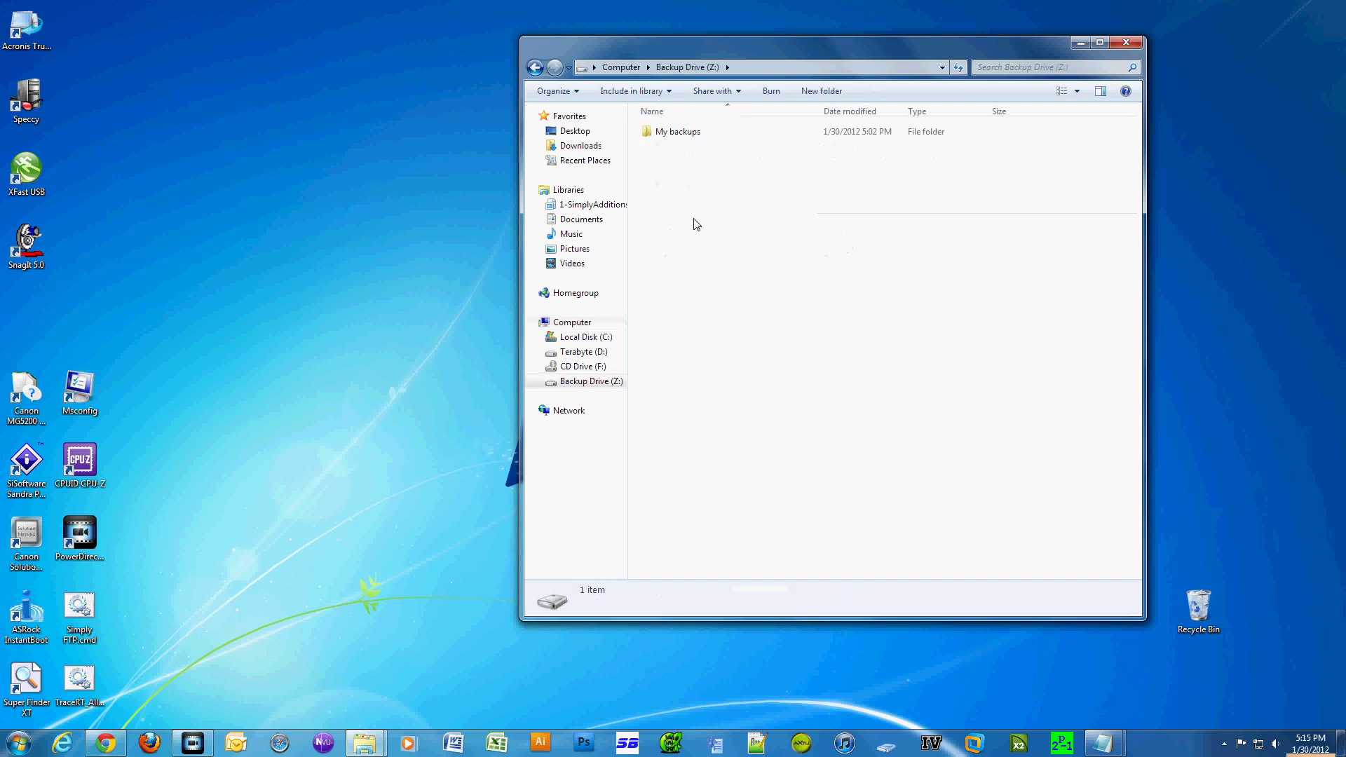
pyautogui.doubleClick(663, 134)
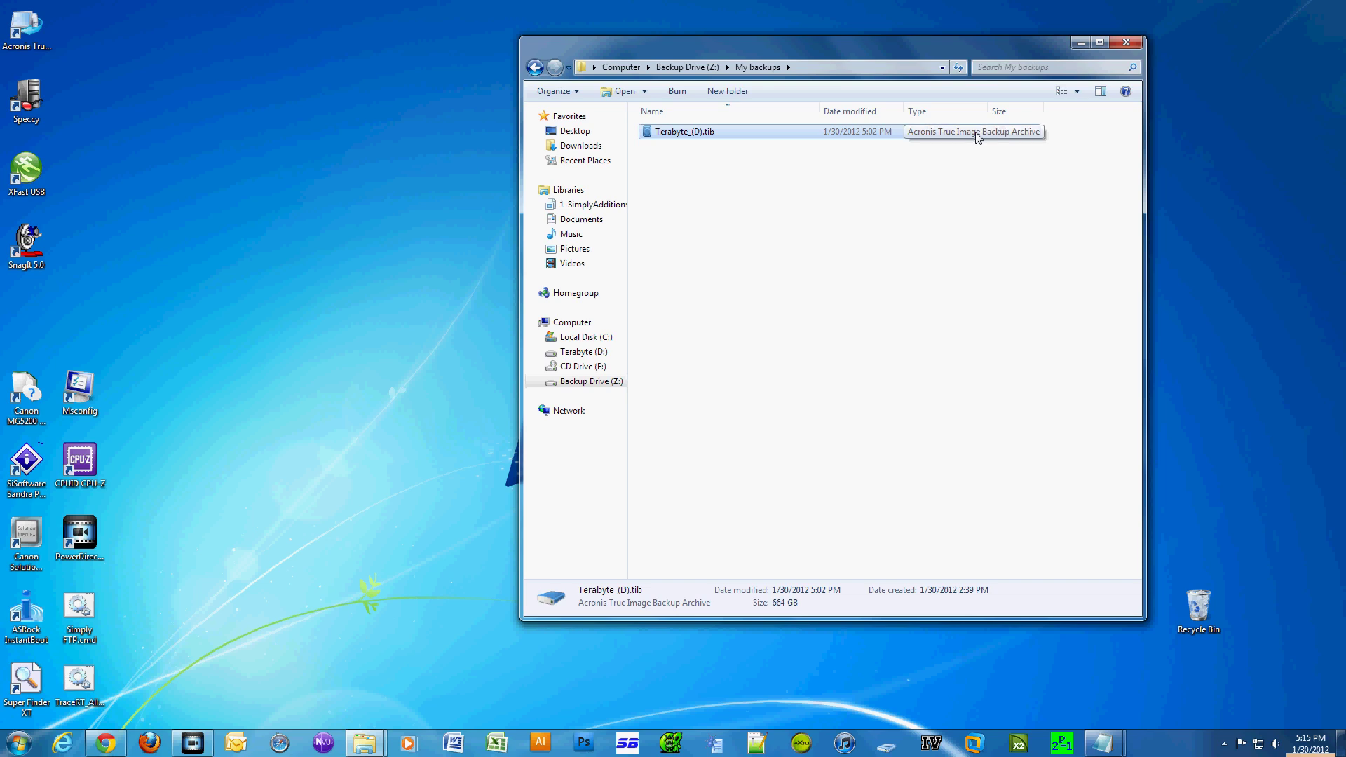
pyautogui.doubleClick(662, 138)
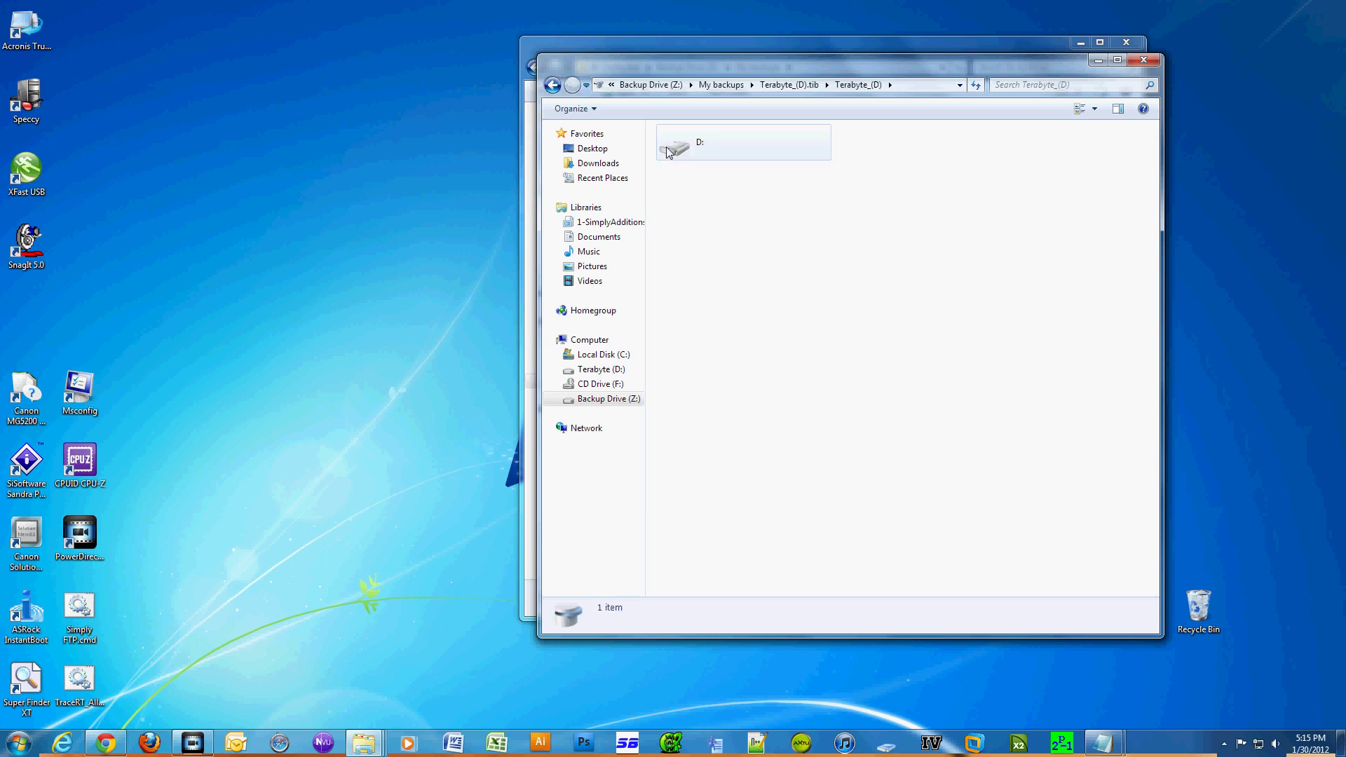
pyautogui.doubleClick(667, 151)
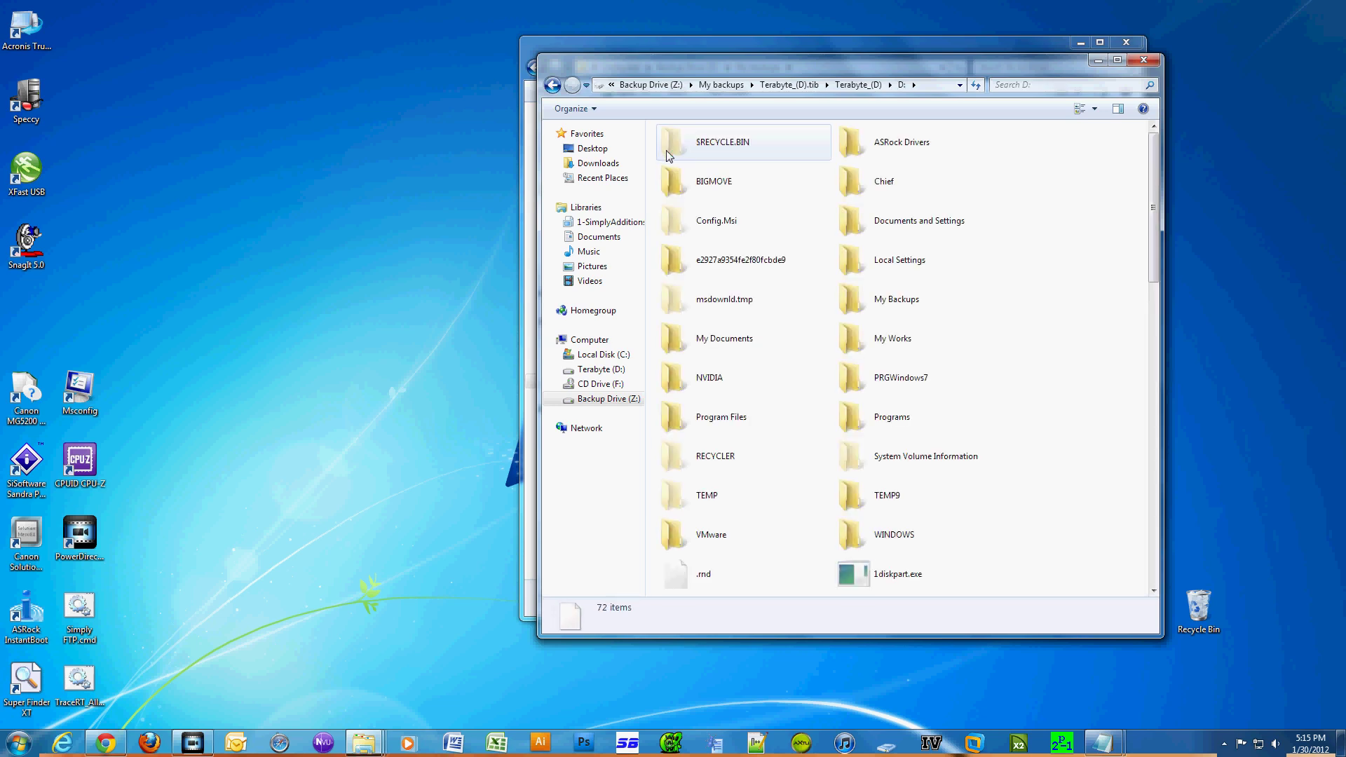
pyautogui.doubleClick(863, 379)
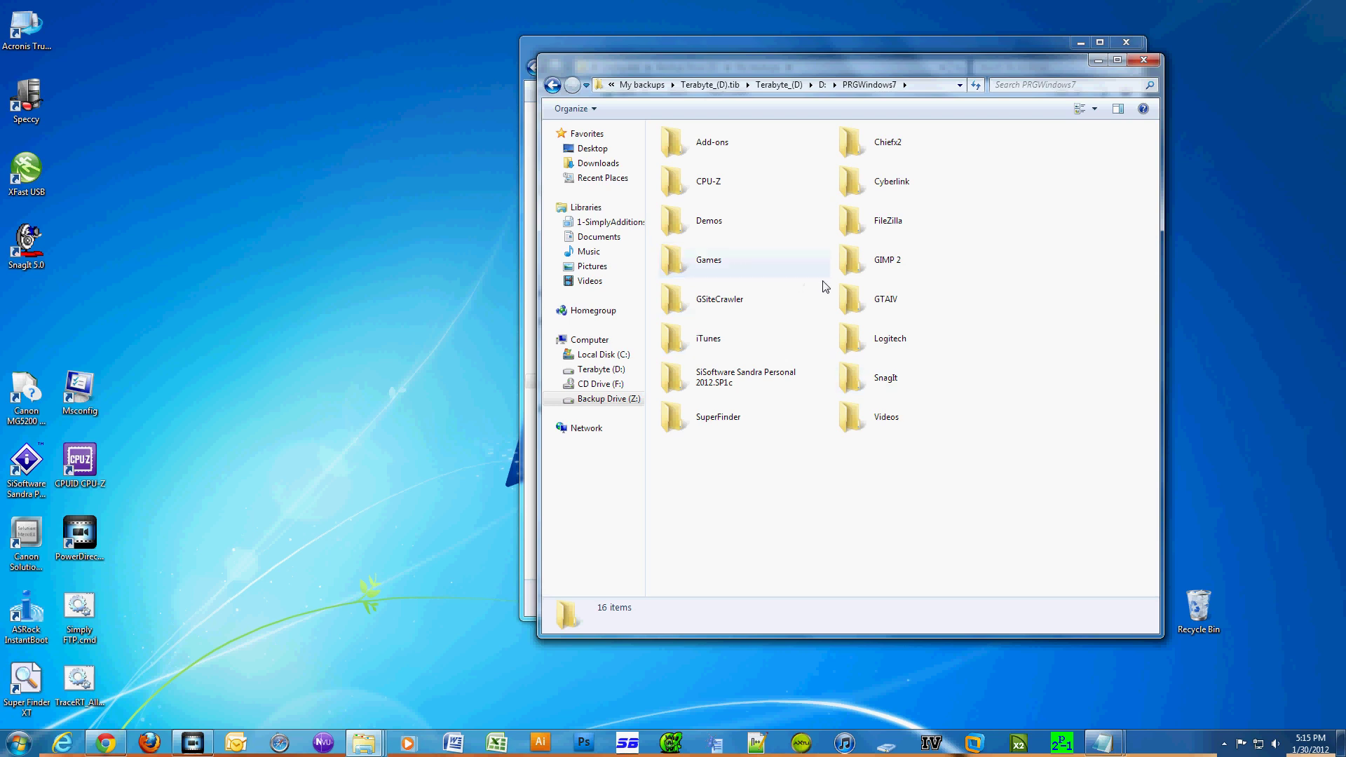
pyautogui.doubleClick(682, 187)
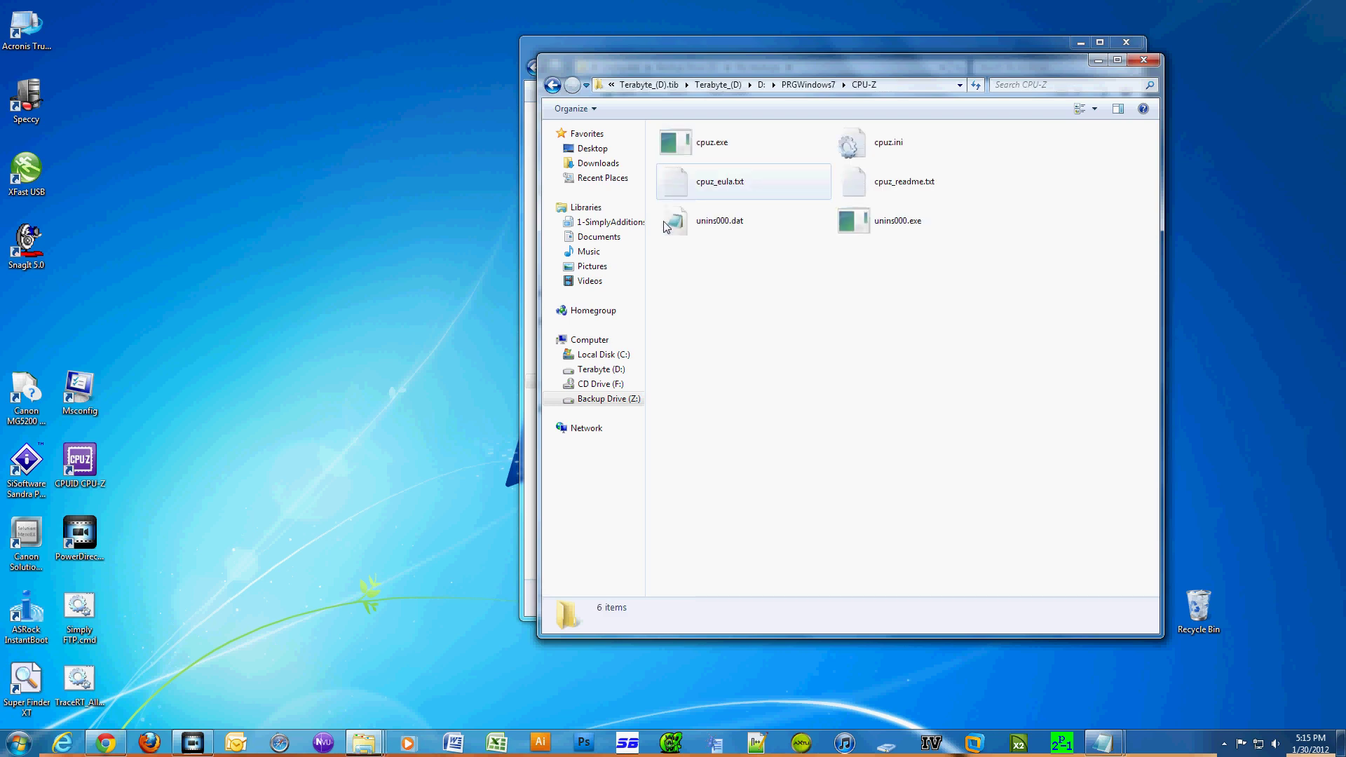
# Copy cpuz_eula.txt from the archive's CPU-Z folder and paste it onto the desktop
pyautogui.click(708, 188)
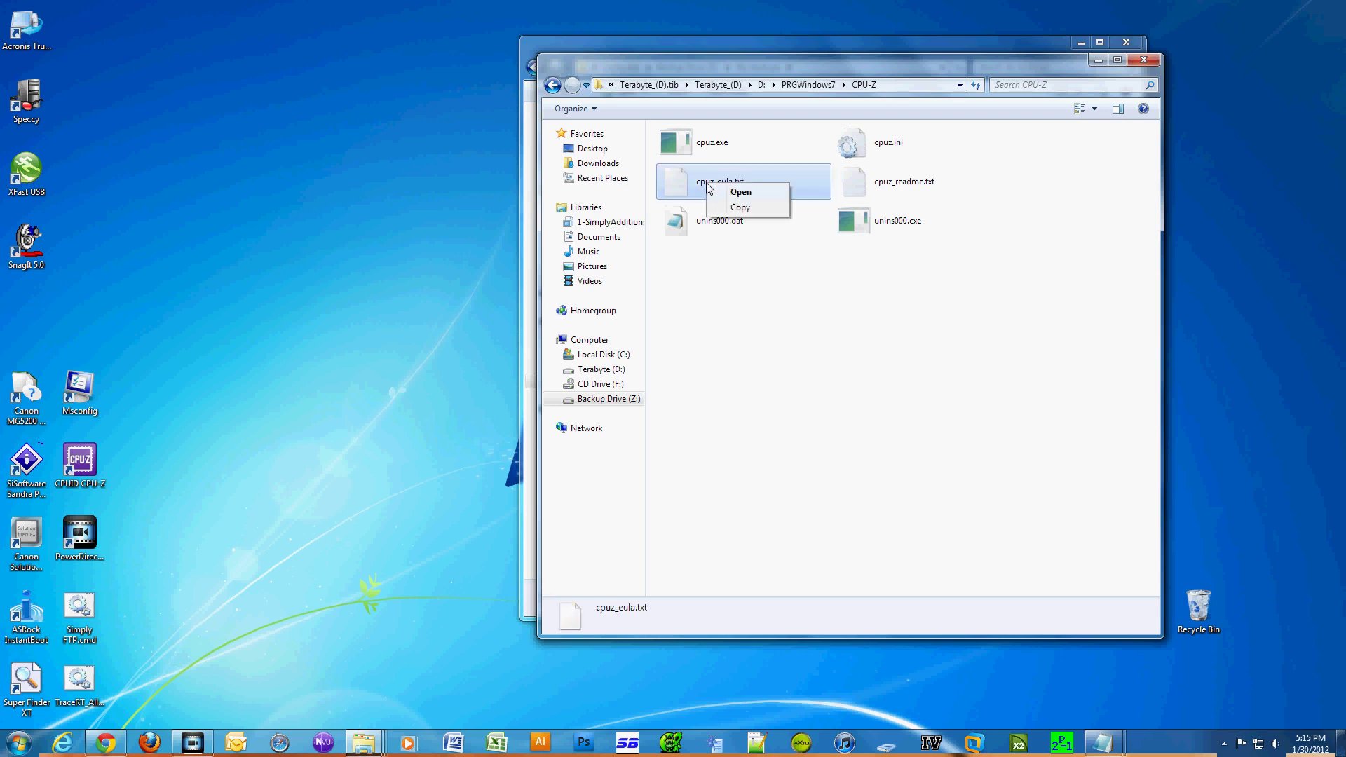
pyautogui.click(305, 211)
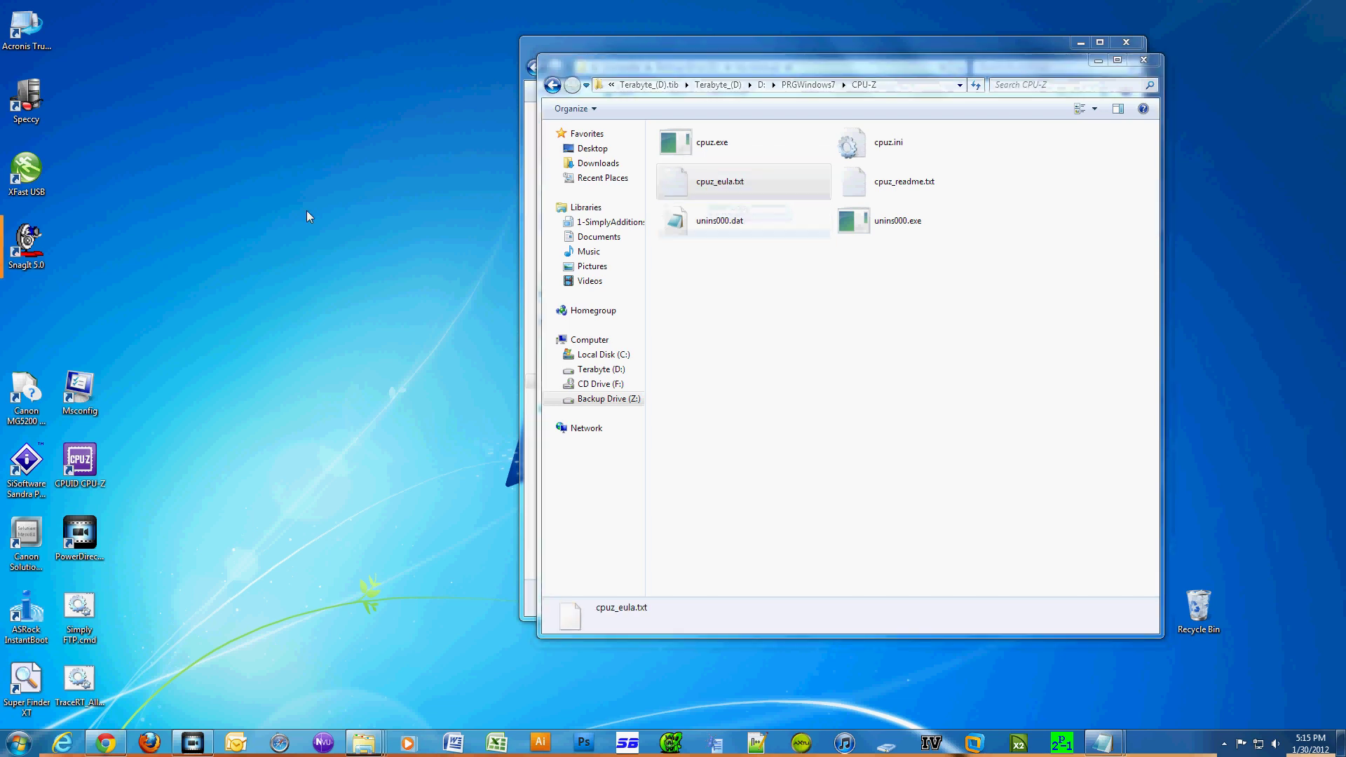
pyautogui.rightClick(305, 209)
pyautogui.click(342, 272)
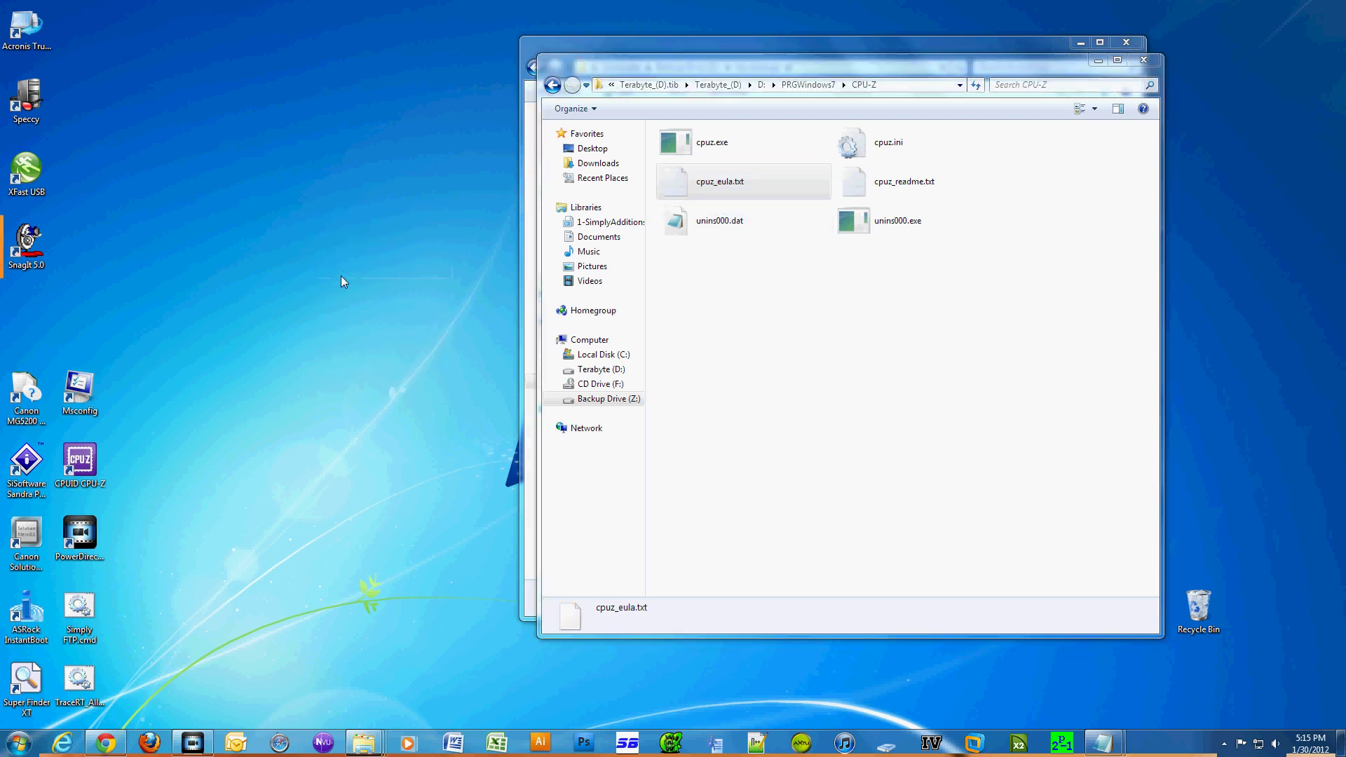
# Open the desktop cpuz_eula.txt in Notepad, close it, then delete it to the Recycle Bin
pyautogui.doubleClick(346, 247)
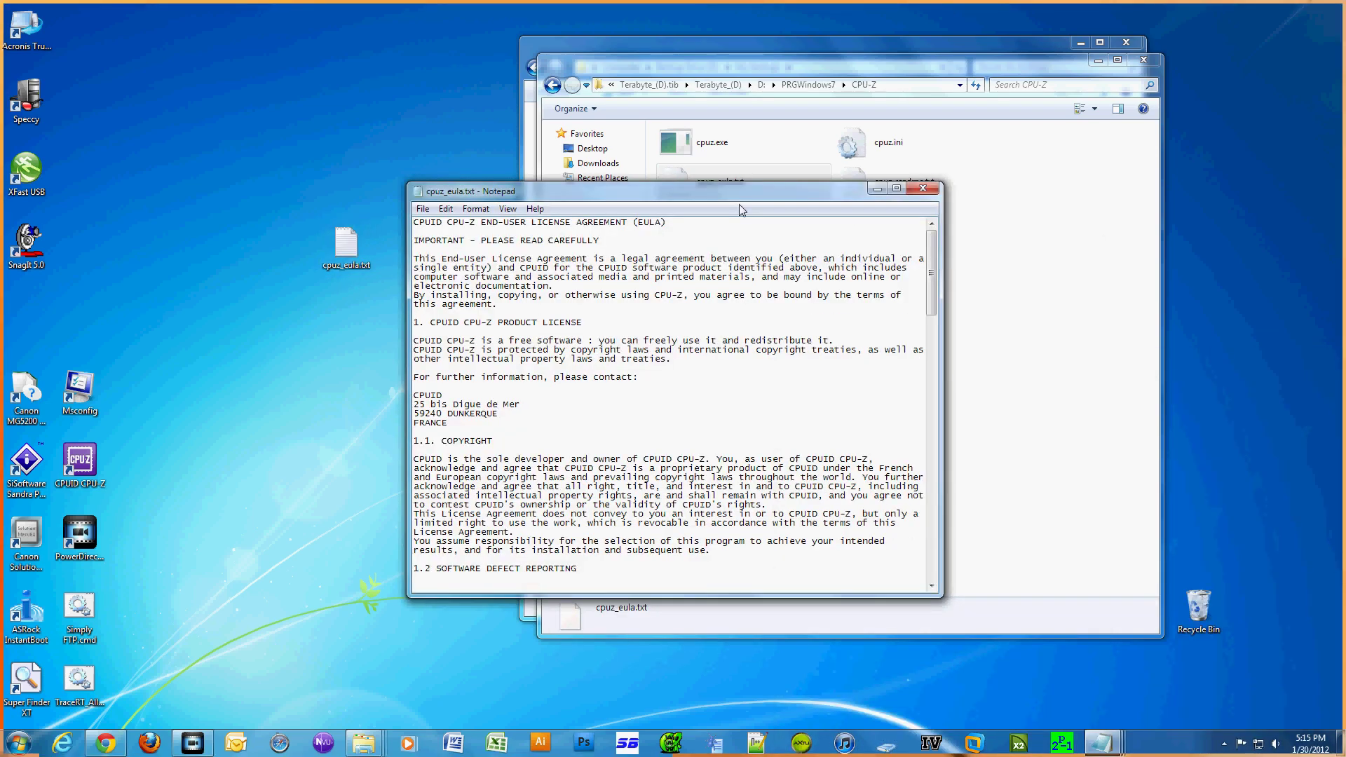
pyautogui.click(1079, 245)
pyautogui.click(342, 245)
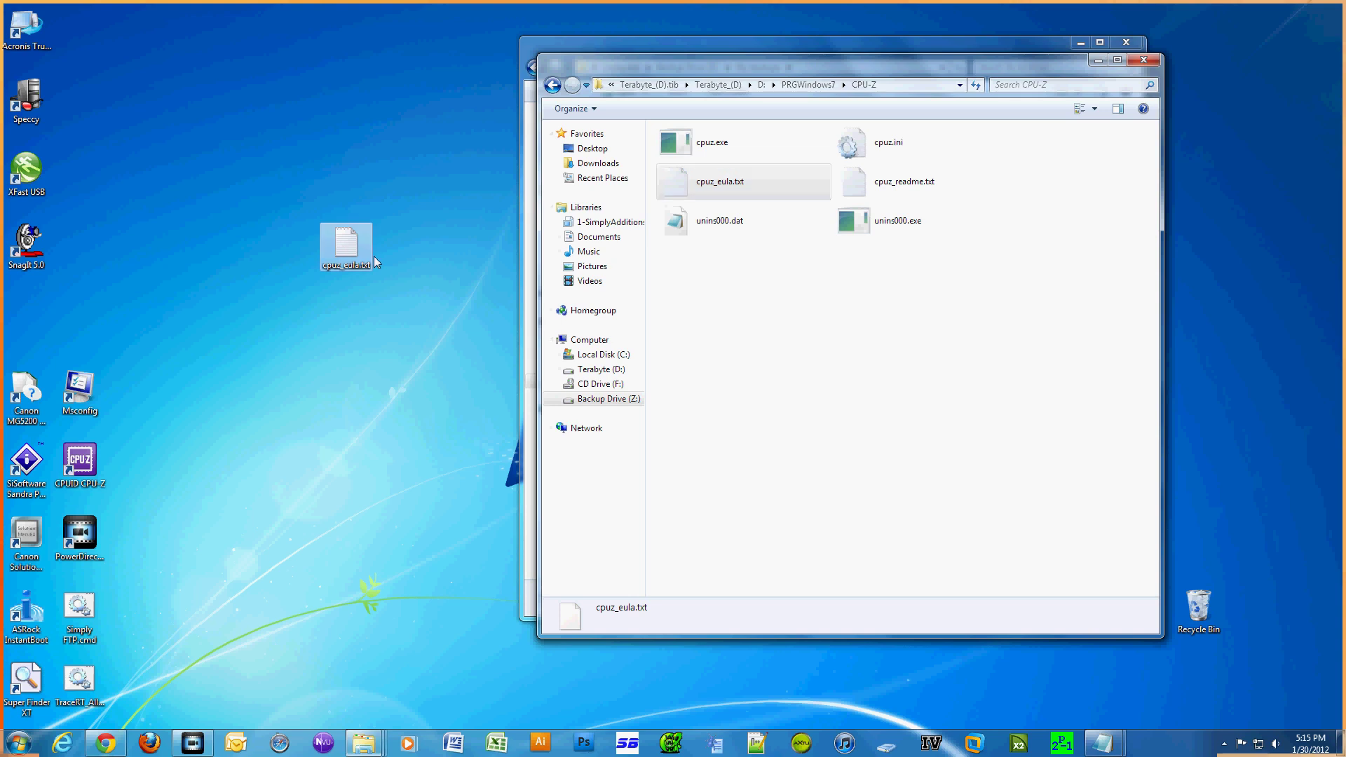
pyautogui.press('Delete')
pyautogui.press('Return')
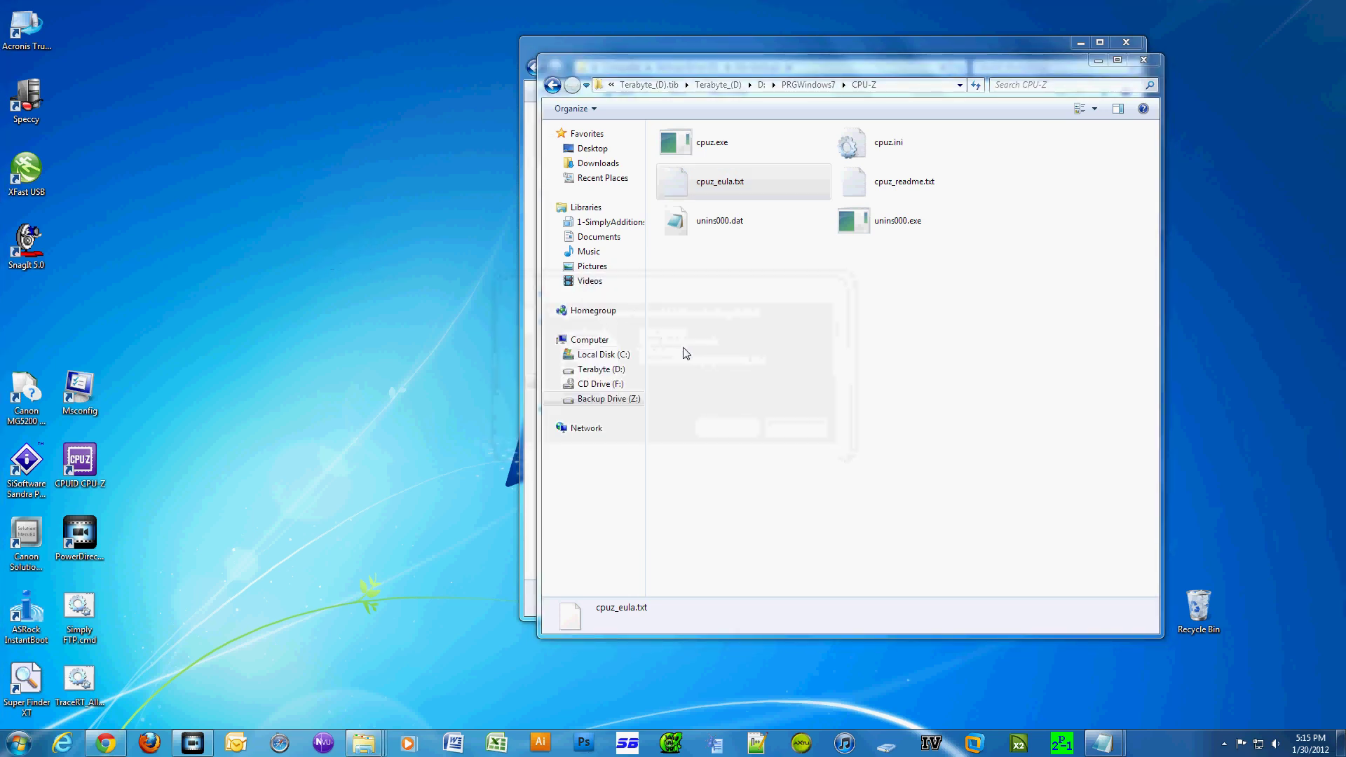